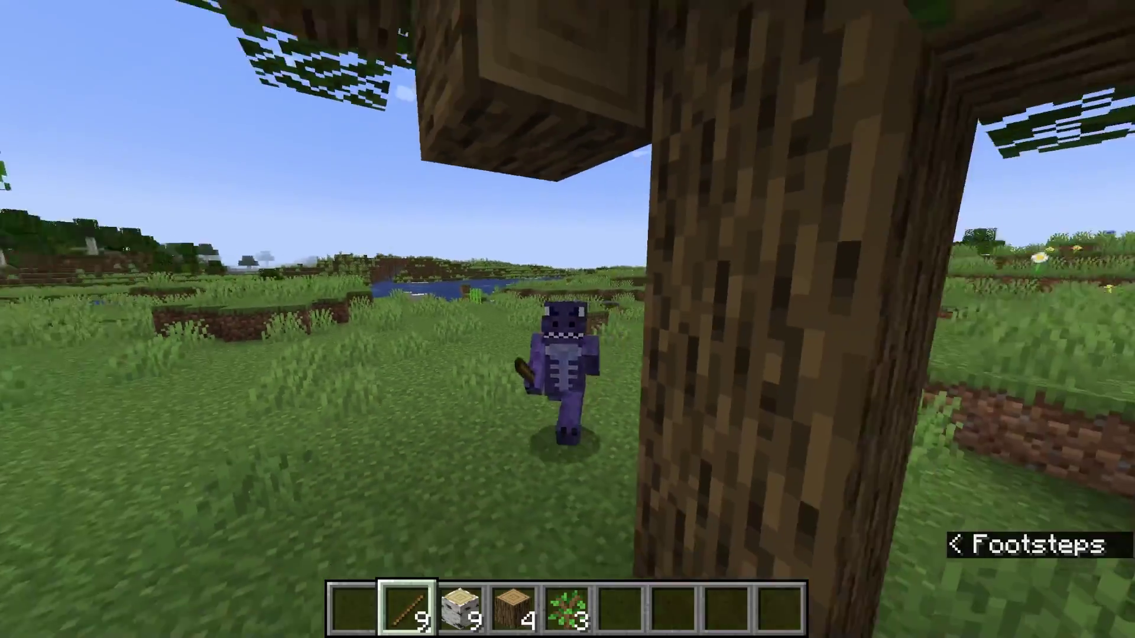
Step: After chopping a log in third person, browse the Mods list of Fabric API modules and close it
{"action": "left_click", "coordinate": [567, 319]}
{"action": "key", "text": "F5"}
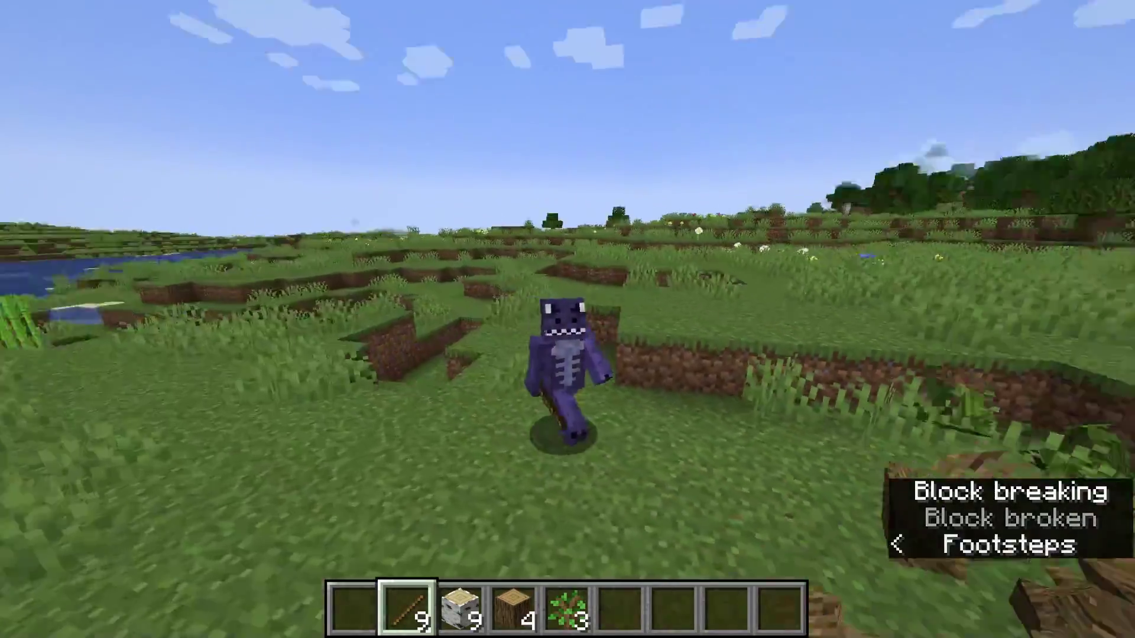
{"action": "key", "text": "Escape"}
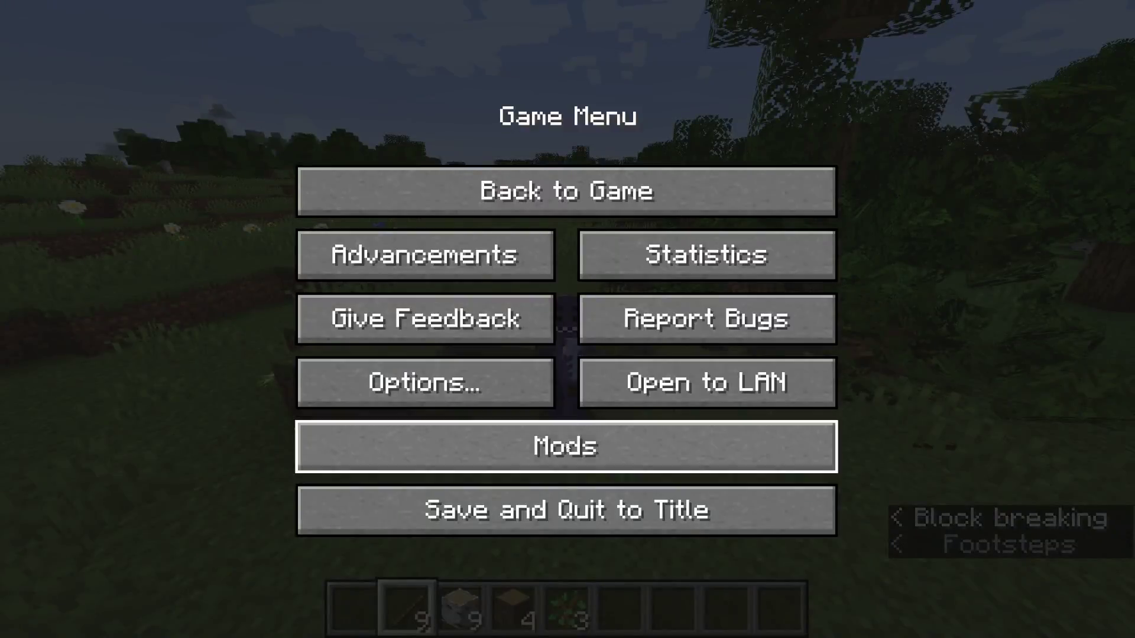
{"action": "left_click", "coordinate": [567, 447]}
{"action": "scroll", "coordinate": [395, 166], "scroll_direction": "down", "scroll_amount": 5}
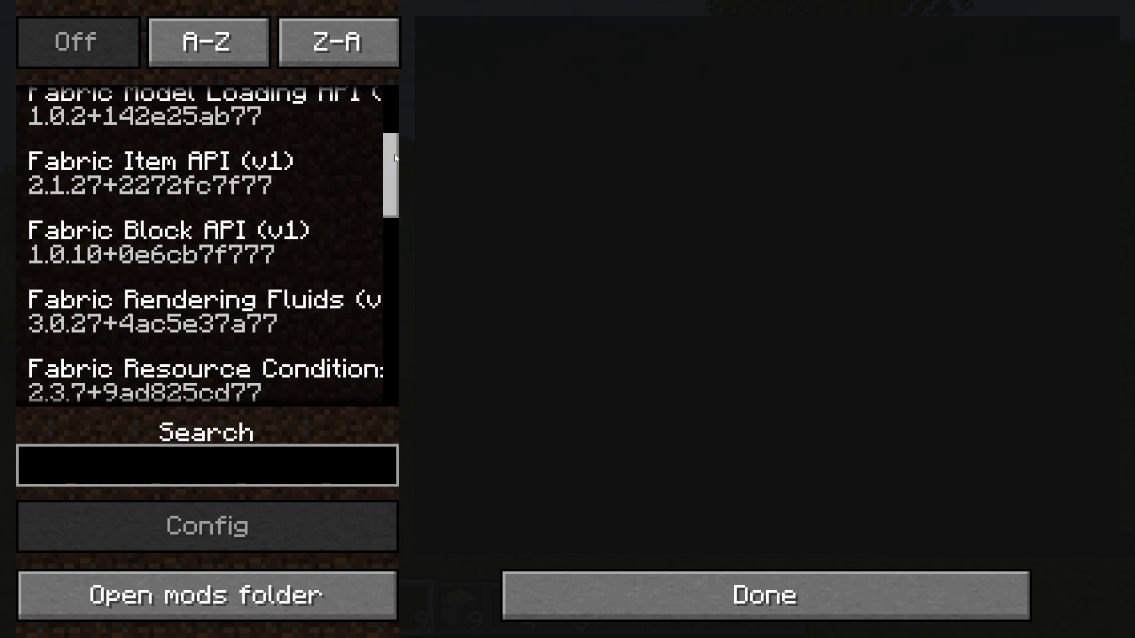
{"action": "left_click", "coordinate": [650, 601]}
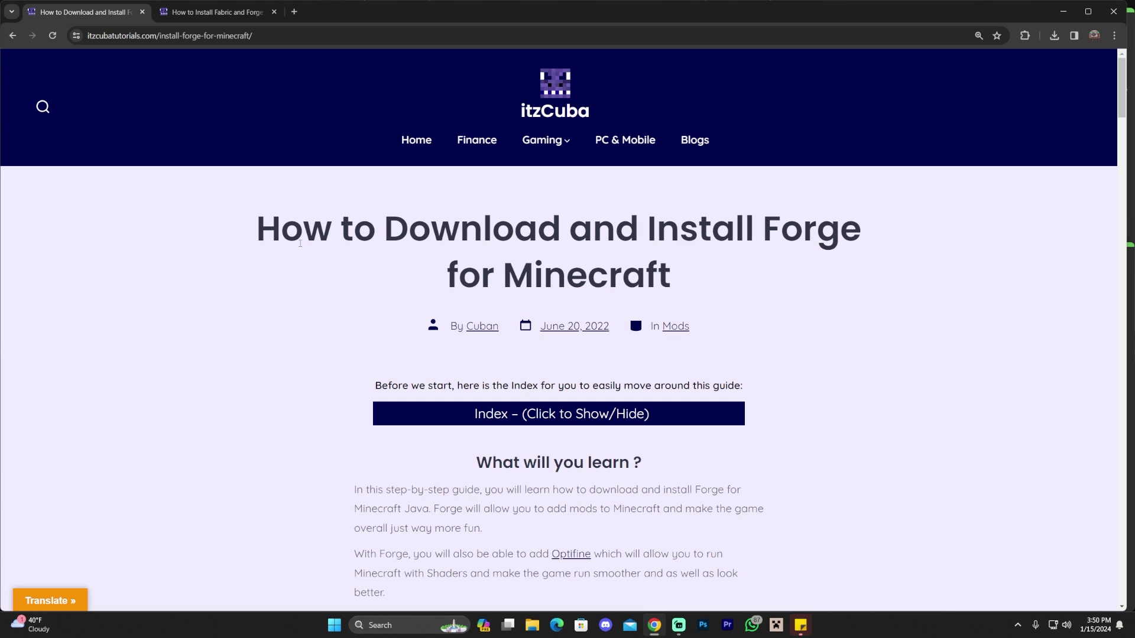
Step: Go from the Fabric and Forge article back to the Forge install guide
{"action": "left_click", "coordinate": [212, 12]}
{"action": "left_click_drag", "start_coordinate": [553, 229], "coordinate": [623, 229]}
{"action": "left_click", "coordinate": [648, 223]}
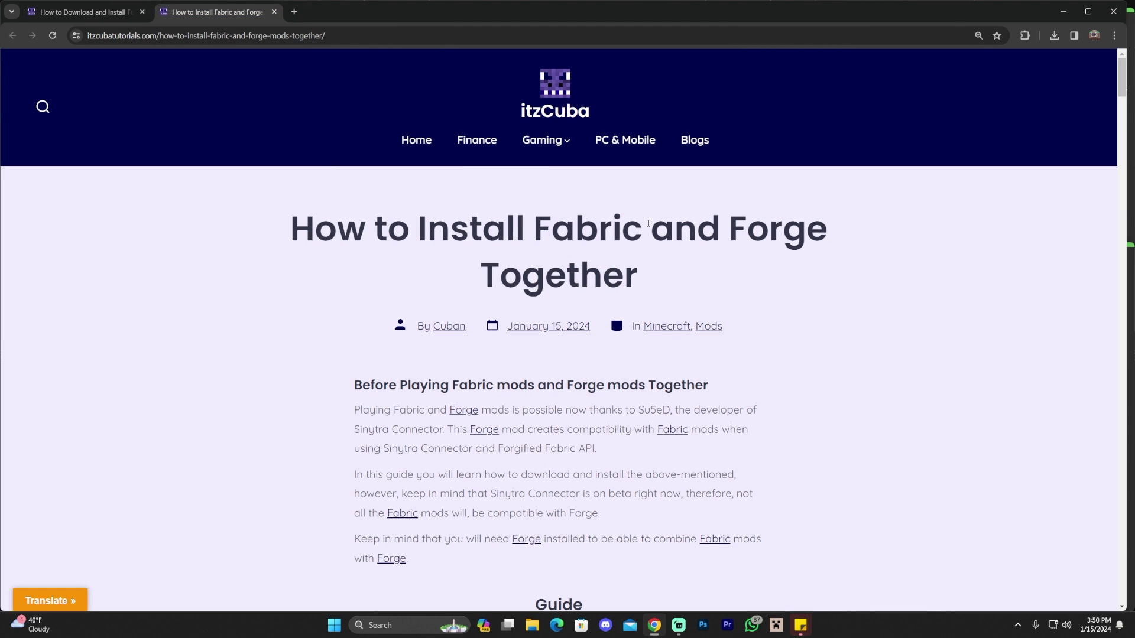
{"action": "left_click", "coordinate": [102, 14]}
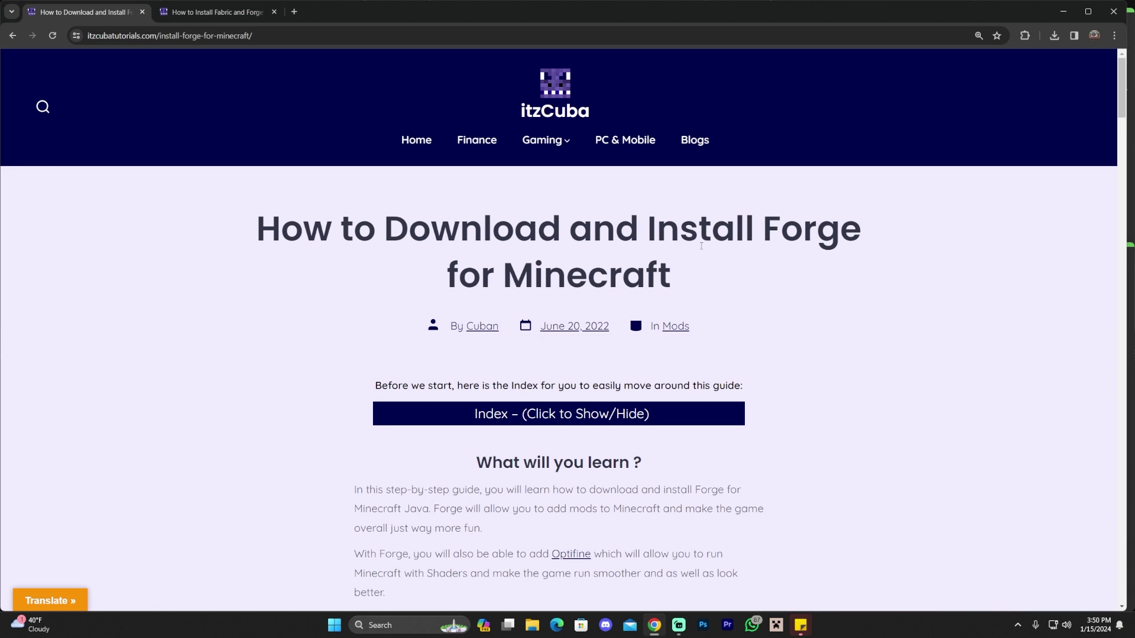
{"action": "scroll", "coordinate": [765, 243], "scroll_direction": "down", "scroll_amount": 1}
{"action": "scroll", "coordinate": [713, 278], "scroll_direction": "up", "scroll_amount": 1}
{"action": "scroll", "coordinate": [790, 260], "scroll_direction": "down", "scroll_amount": 2}
Step: Expand the guide's Index and scroll down to Step 1 on downloading Forge 1.20
{"action": "left_click", "coordinate": [618, 300]}
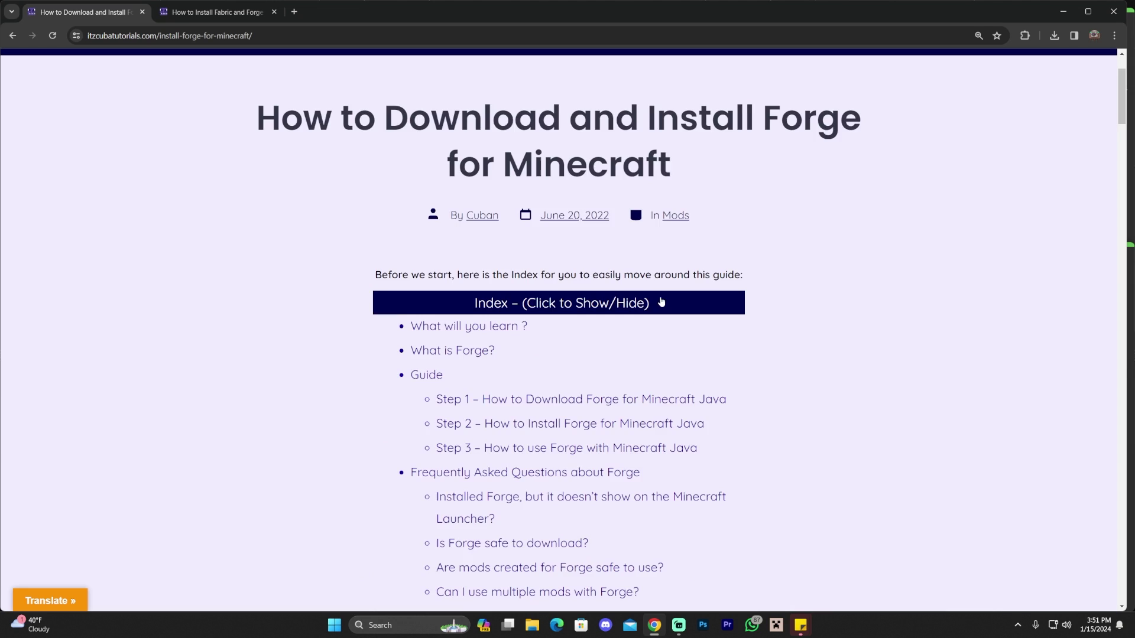
{"action": "scroll", "coordinate": [616, 419], "scroll_direction": "down", "scroll_amount": 4}
{"action": "scroll", "coordinate": [788, 287], "scroll_direction": "down", "scroll_amount": 15}
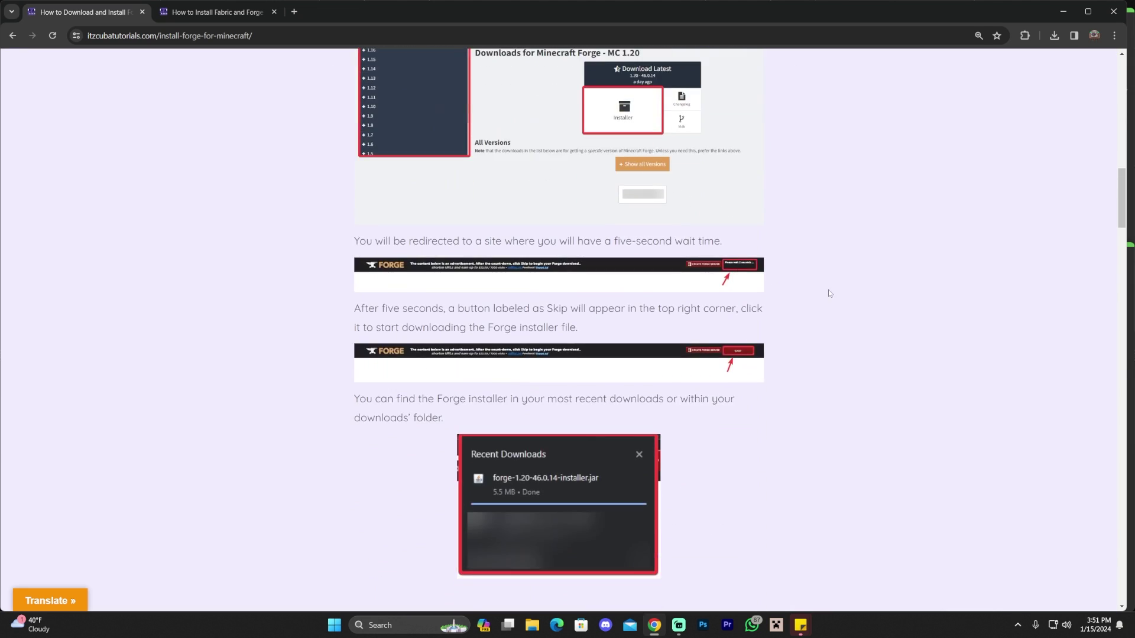
{"action": "scroll", "coordinate": [821, 288], "scroll_direction": "up", "scroll_amount": 8}
{"action": "scroll", "coordinate": [811, 288], "scroll_direction": "up", "scroll_amount": 1}
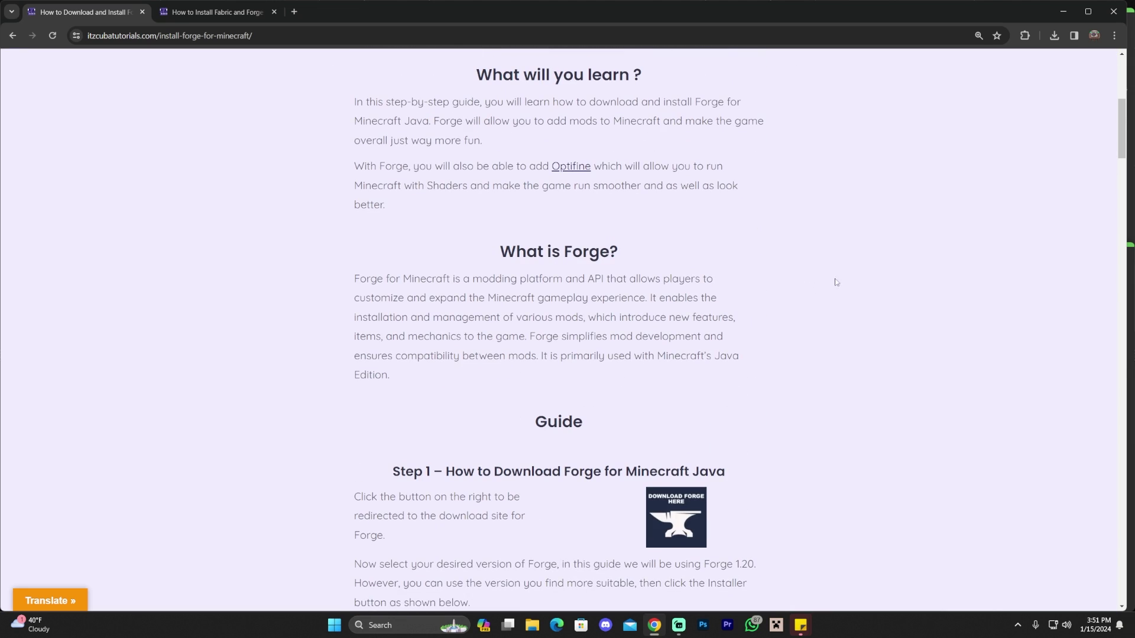
{"action": "scroll", "coordinate": [790, 261], "scroll_direction": "down", "scroll_amount": 2}
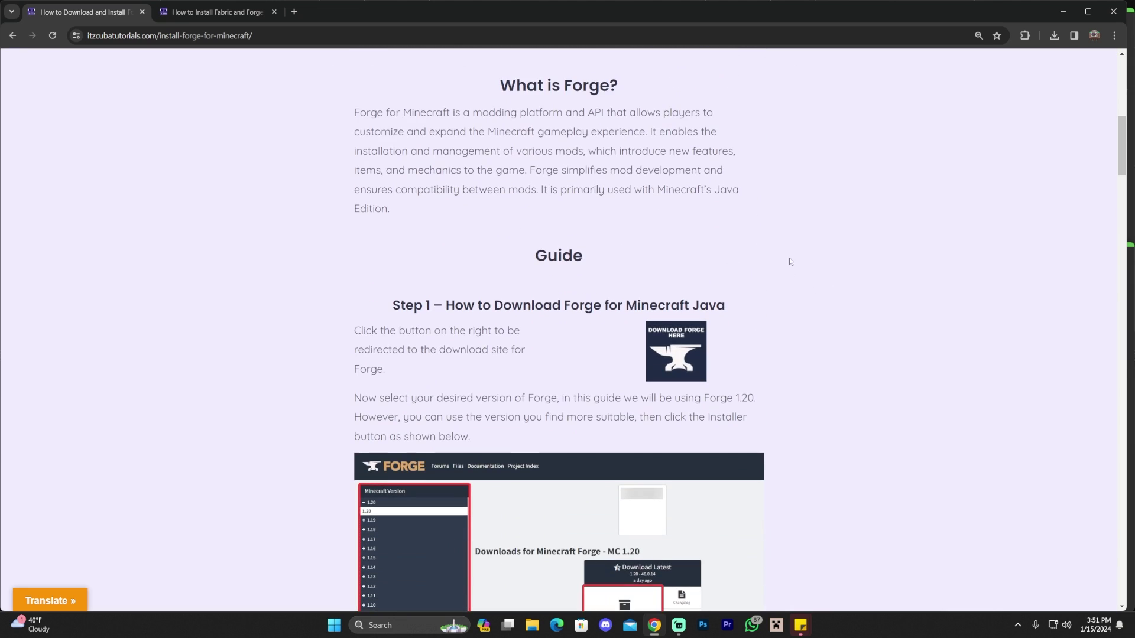
Step: Open the Forge downloads for Minecraft 1.20.1 and start the latest 47.2.20 Installer download
{"action": "left_click", "coordinate": [679, 348]}
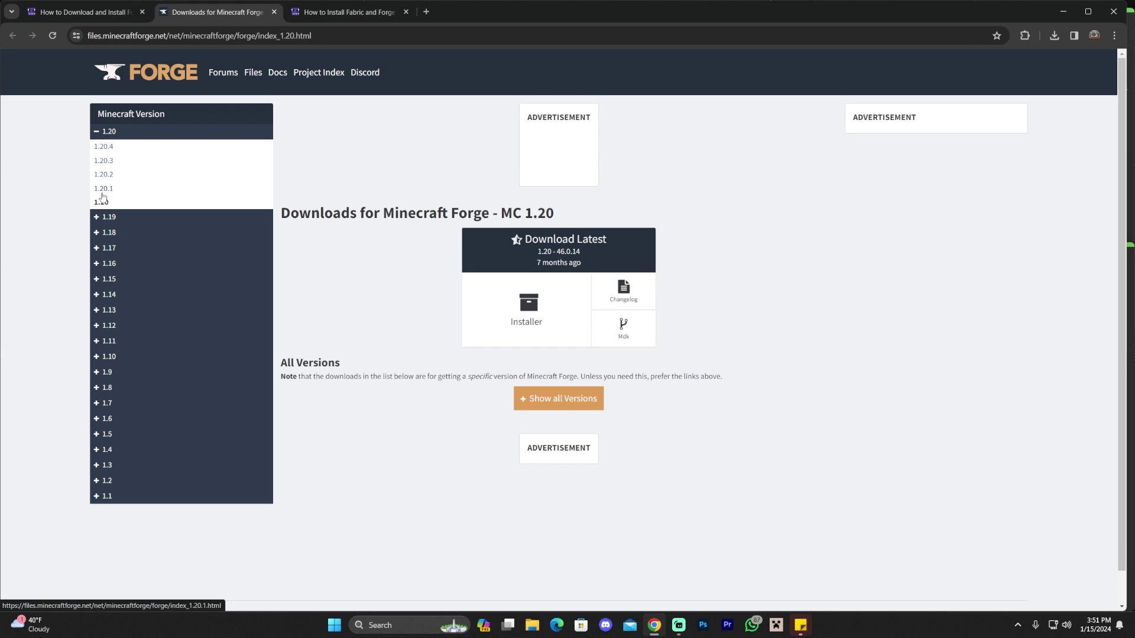
{"action": "left_click", "coordinate": [104, 189]}
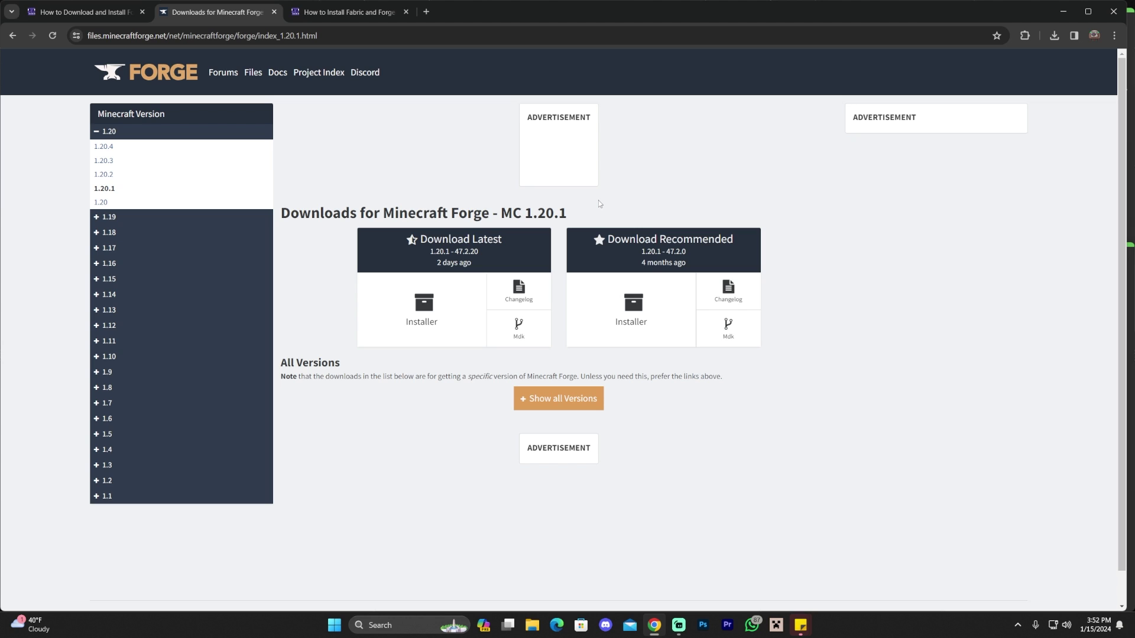
{"action": "key", "text": "ctrl+Tab"}
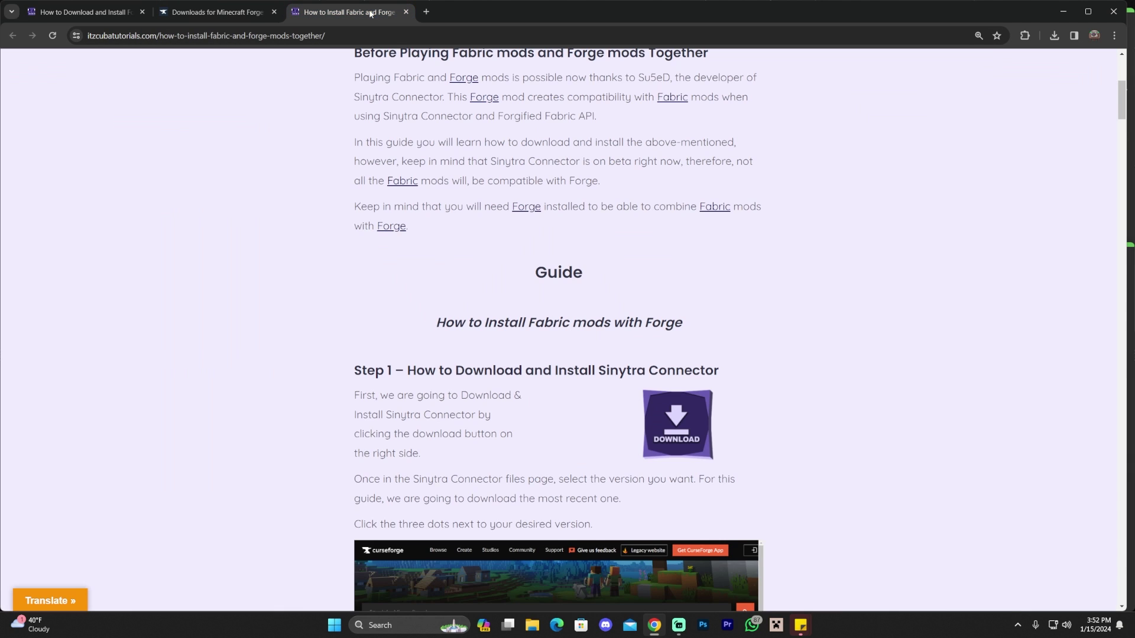
{"action": "key", "text": "ctrl+shift+Tab"}
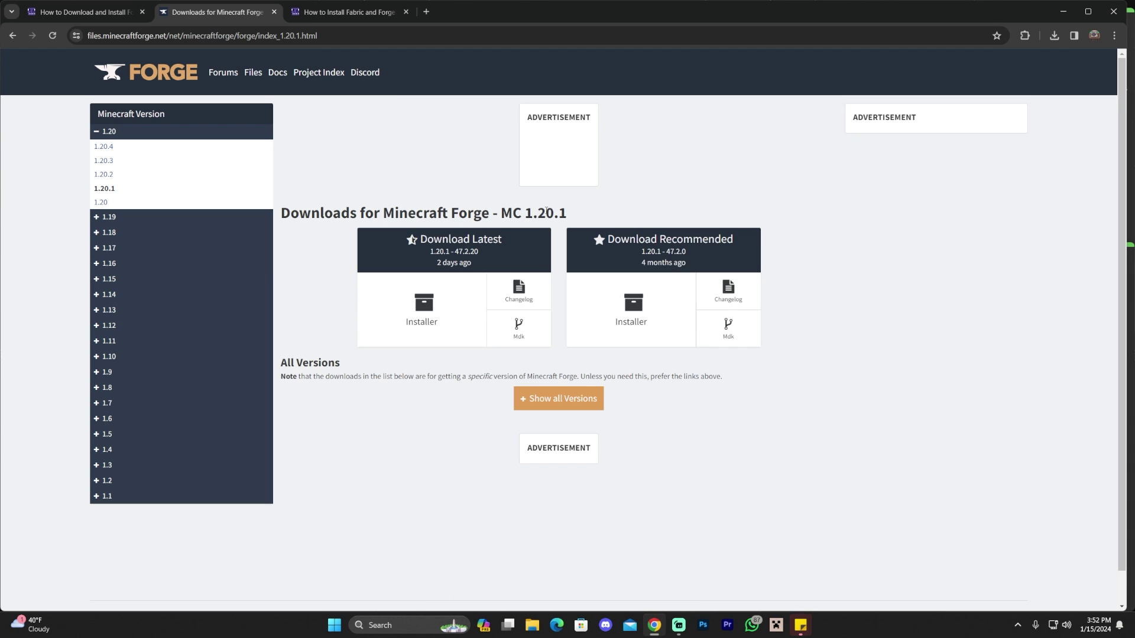
{"action": "left_click_drag", "start_coordinate": [572, 211], "coordinate": [514, 213]}
{"action": "left_click", "coordinate": [448, 308]}
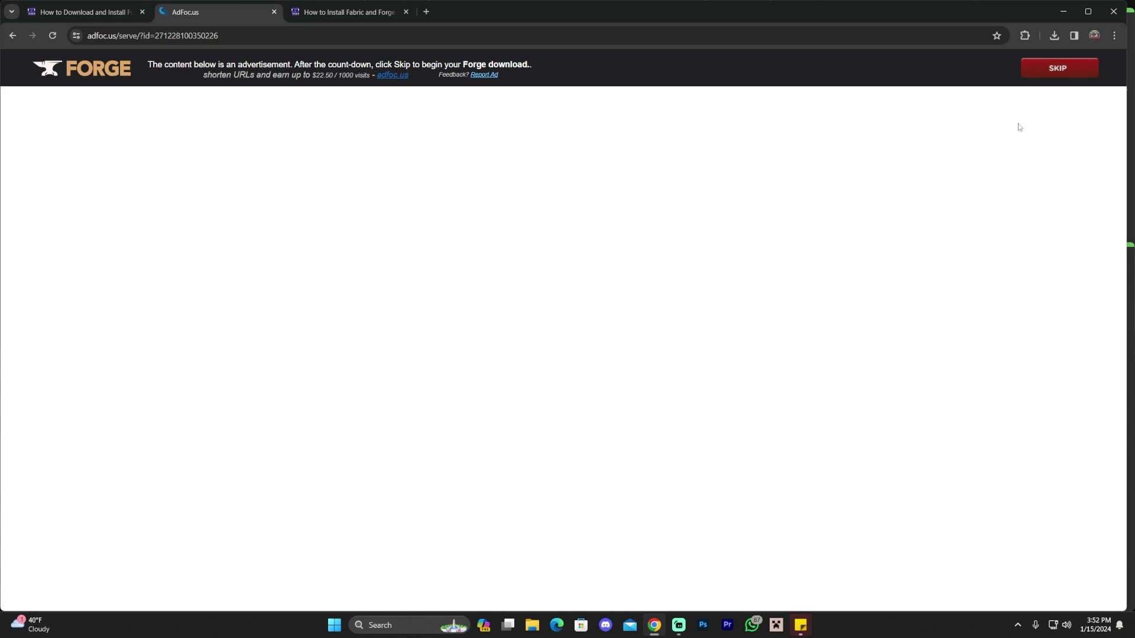
Step: Skip the ad and save forge-1.20.1-47.2.20-installer.jar to Downloads
{"action": "left_click", "coordinate": [1073, 73]}
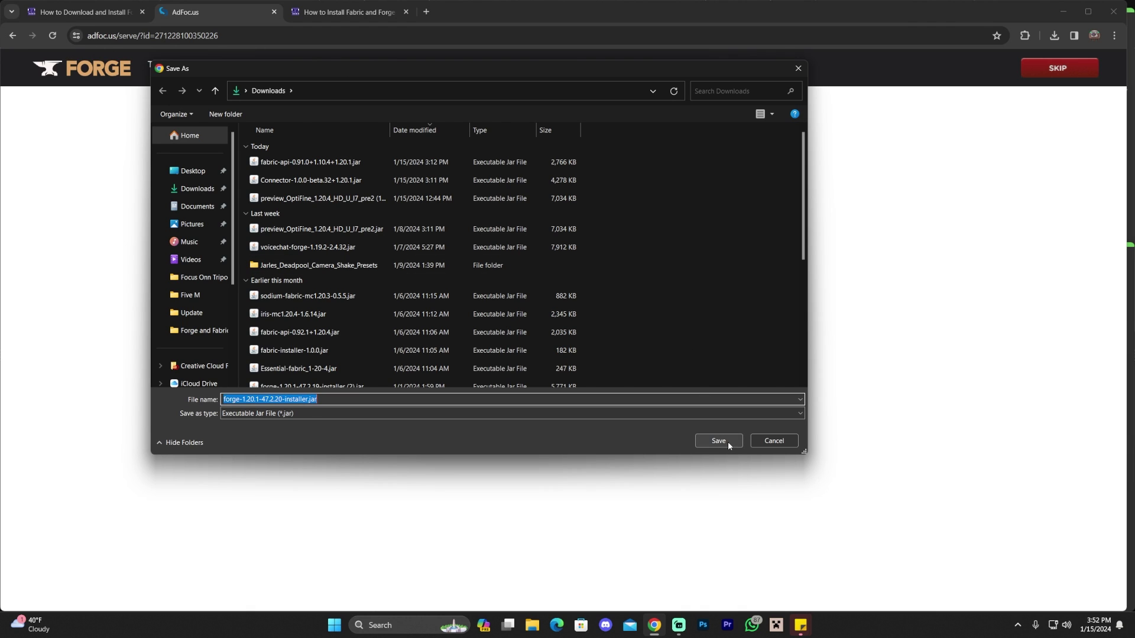
{"action": "left_click", "coordinate": [718, 441]}
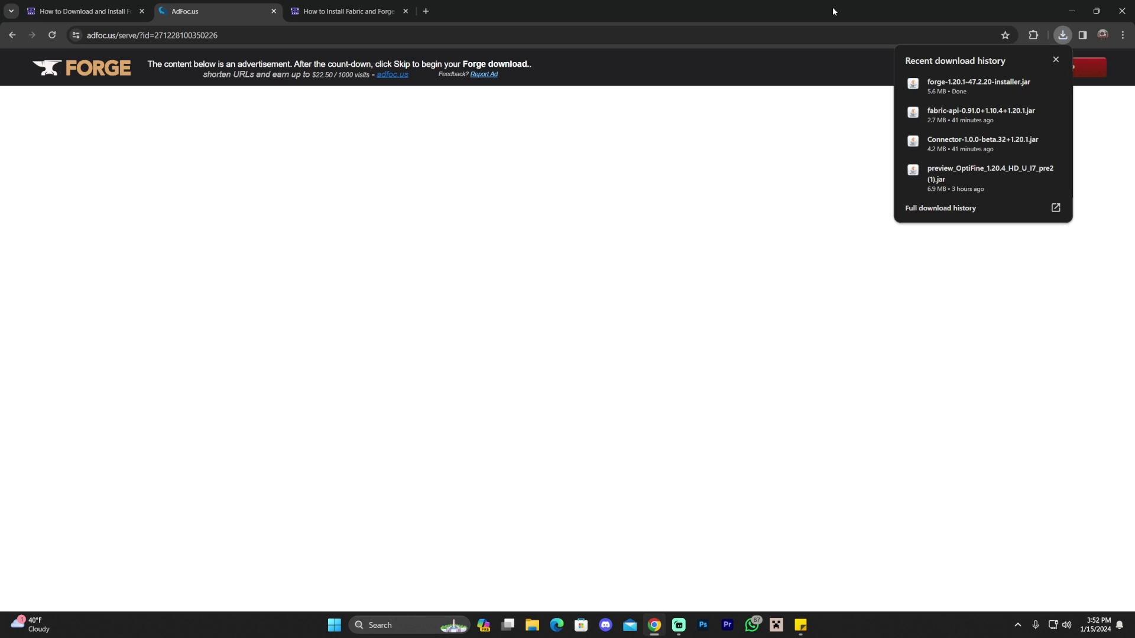
{"action": "left_click_drag", "start_coordinate": [832, 6], "coordinate": [779, 24]}
{"action": "left_click_drag", "start_coordinate": [952, 23], "coordinate": [1038, 23]}
Step: Drag the Forge installer jar from the downloads list onto the desktop and minimize Chrome
{"action": "left_click", "coordinate": [1092, 46]}
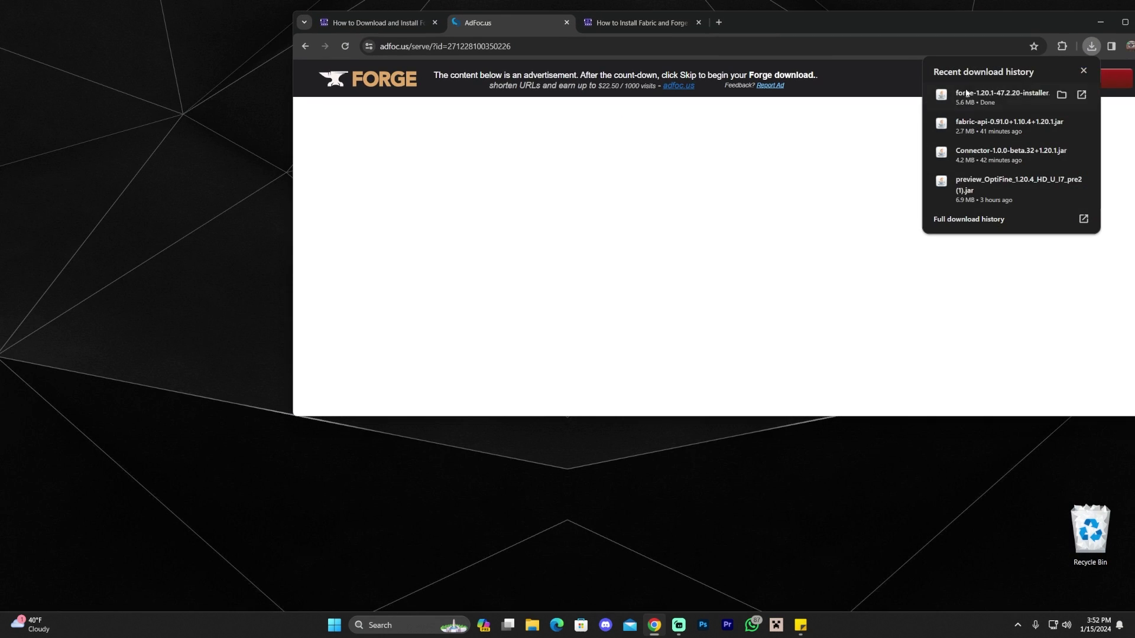
{"action": "left_click_drag", "start_coordinate": [1005, 97], "coordinate": [154, 223]}
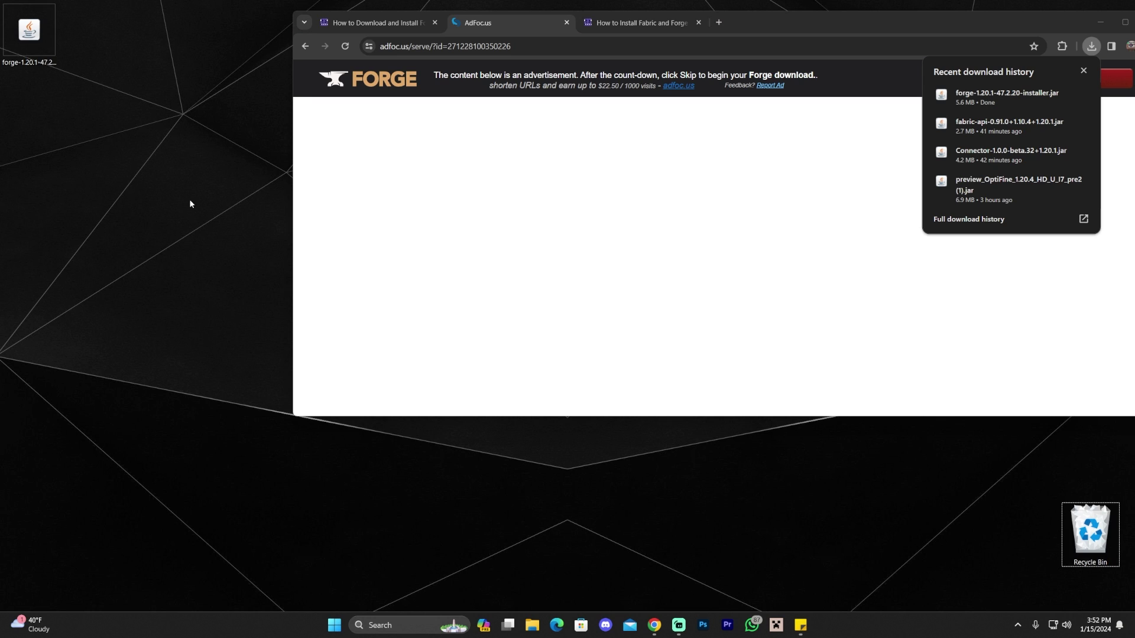
{"action": "left_click", "coordinate": [1100, 22]}
{"action": "left_click_drag", "start_coordinate": [29, 30], "coordinate": [414, 214]}
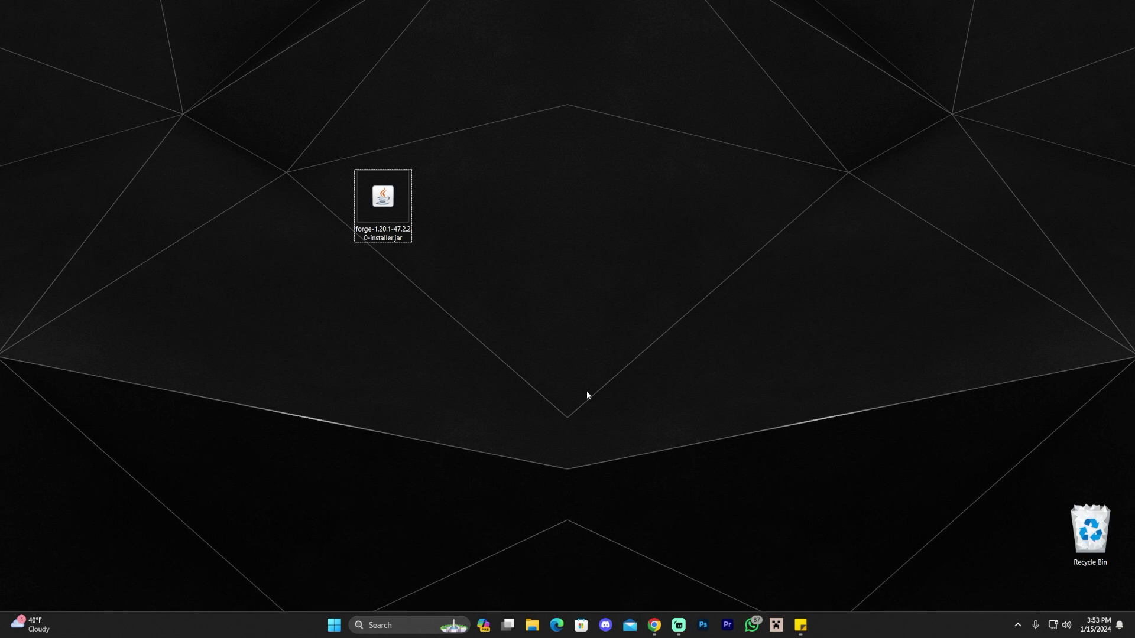
Step: Run the Forge installer to install the 1.20.1-forge-47.2.20 client profile
{"action": "double_click", "coordinate": [371, 202]}
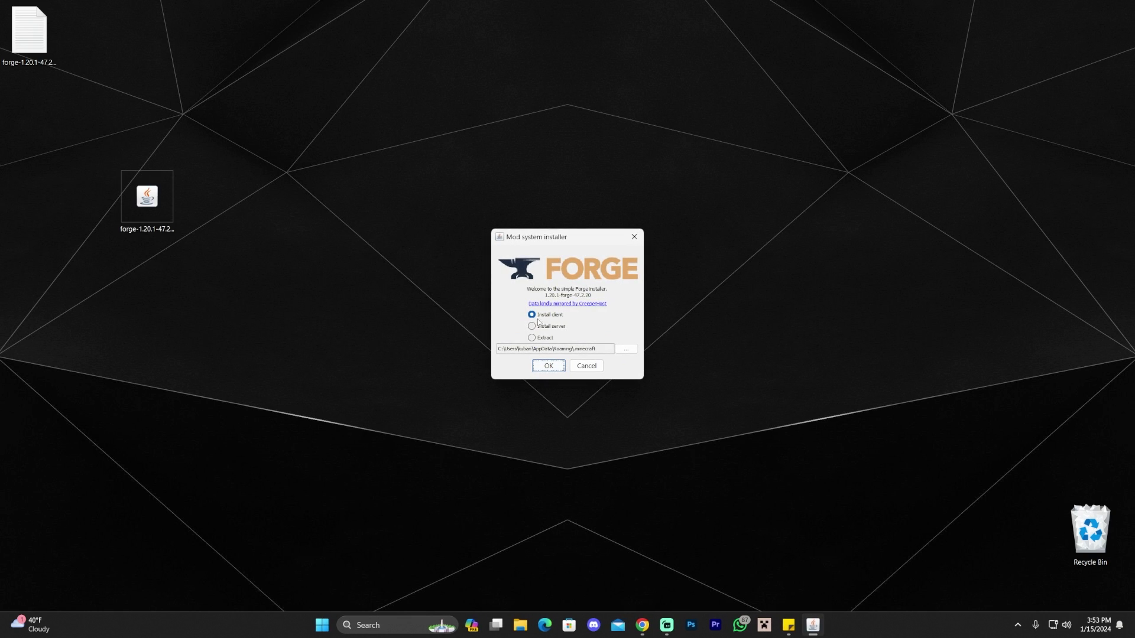
{"action": "left_click", "coordinate": [550, 367]}
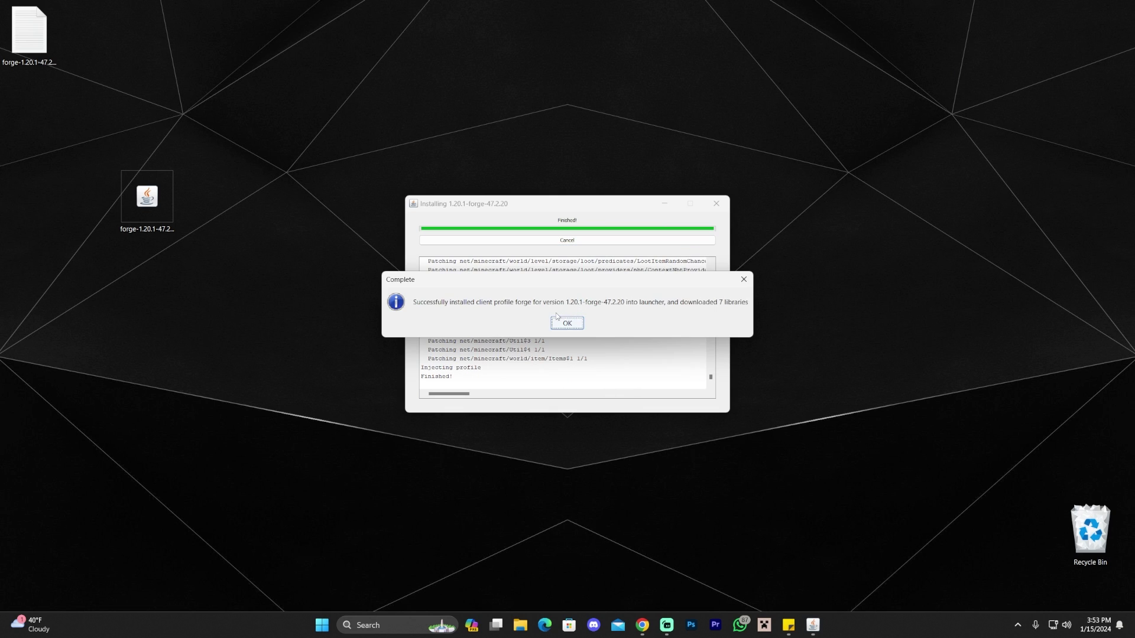
{"action": "left_click", "coordinate": [573, 324]}
Step: Delete the Forge installer jar and the other Forge file from the desktop
{"action": "left_click_drag", "start_coordinate": [251, 257], "coordinate": [101, 162]}
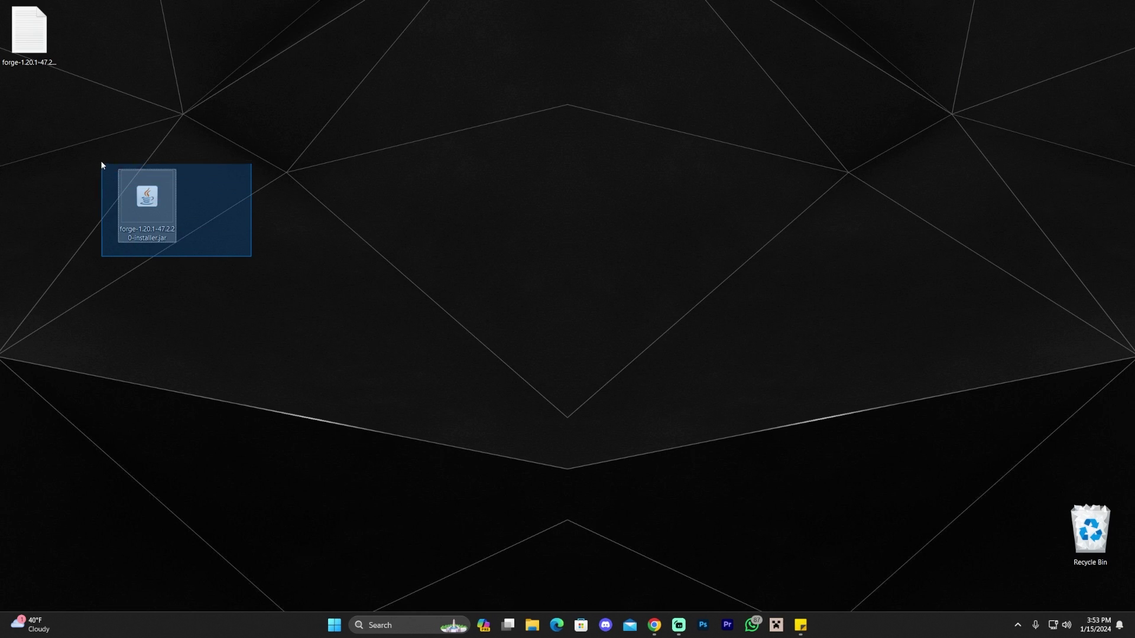
{"action": "key", "text": "Delete"}
{"action": "left_click_drag", "start_coordinate": [95, 102], "coordinate": [71, 74]}
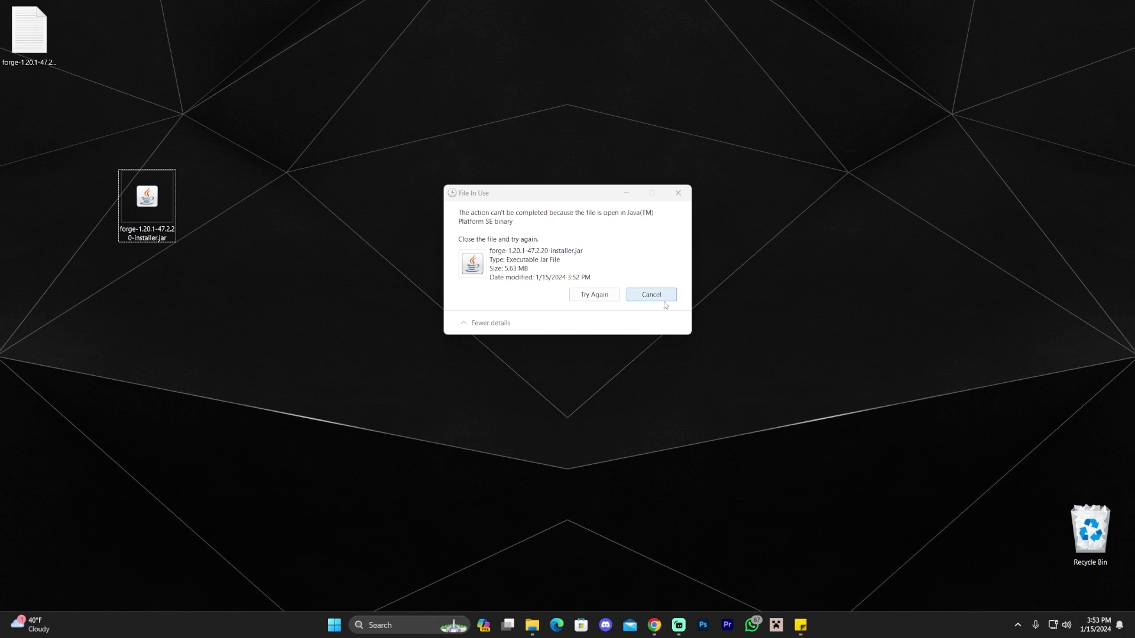
{"action": "left_click", "coordinate": [651, 294]}
{"action": "key", "text": "Delete"}
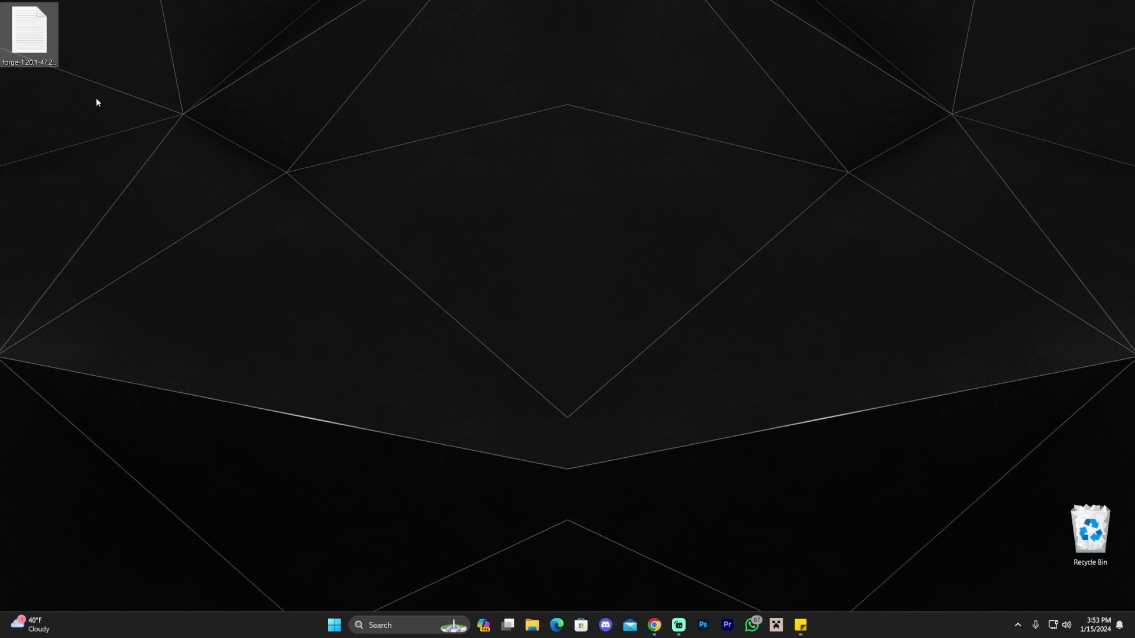
{"action": "key", "text": "Delete"}
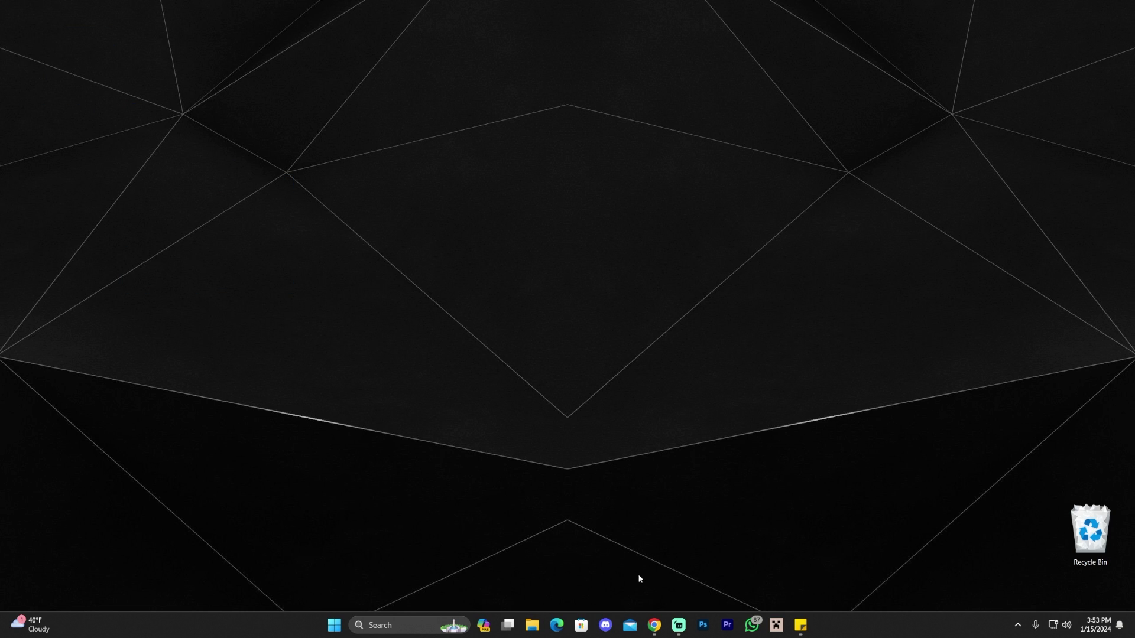
{"action": "left_click", "coordinate": [654, 625]}
Step: Close the How to Download and Install and AdFoc.us tabs, leaving the Fabric and Forge guide
{"action": "left_click_drag", "start_coordinate": [1006, 30], "coordinate": [917, 60]}
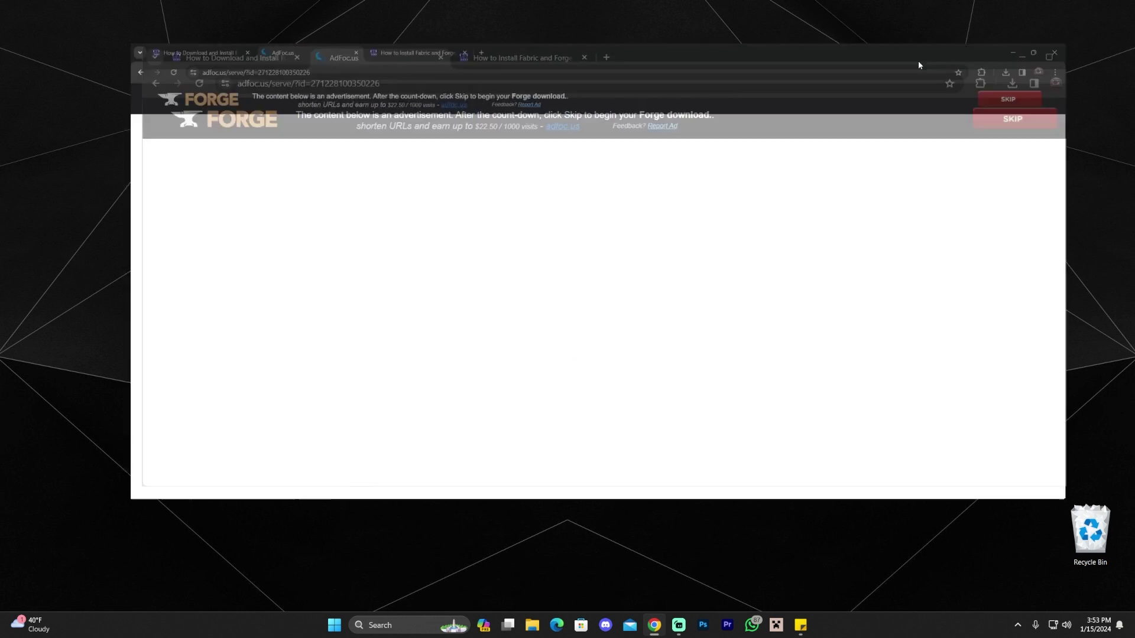
{"action": "left_click", "coordinate": [142, 11]}
{"action": "left_click", "coordinate": [142, 12]}
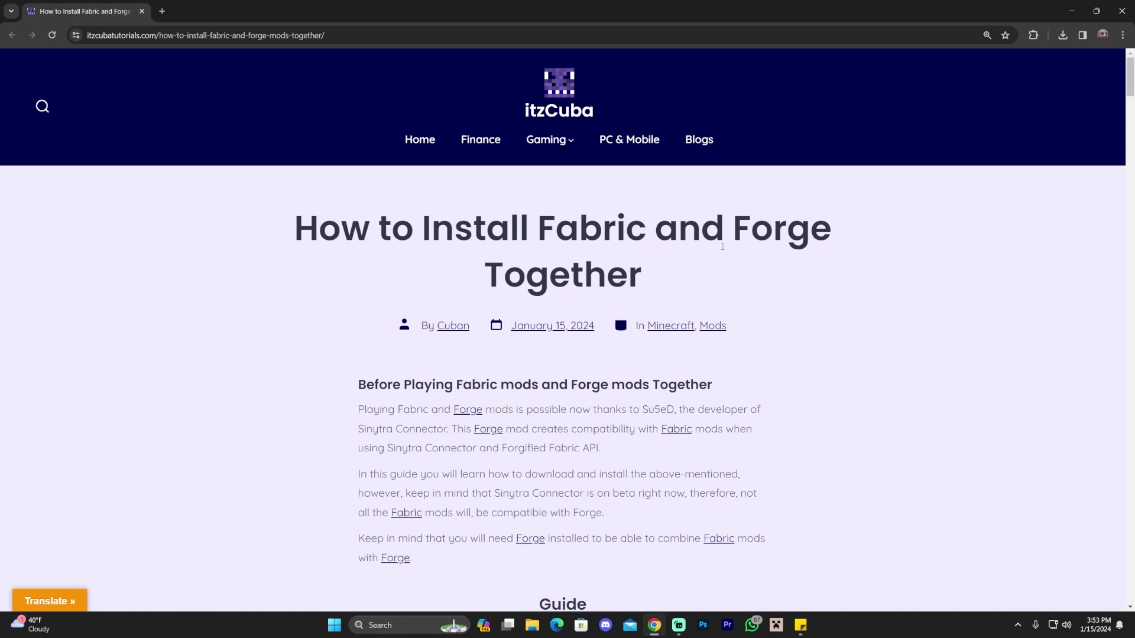
Step: Scroll the guide to Step 1 and highlight 'Sinytra Connector' in its heading
{"action": "scroll", "coordinate": [722, 246], "scroll_direction": "down", "scroll_amount": 20}
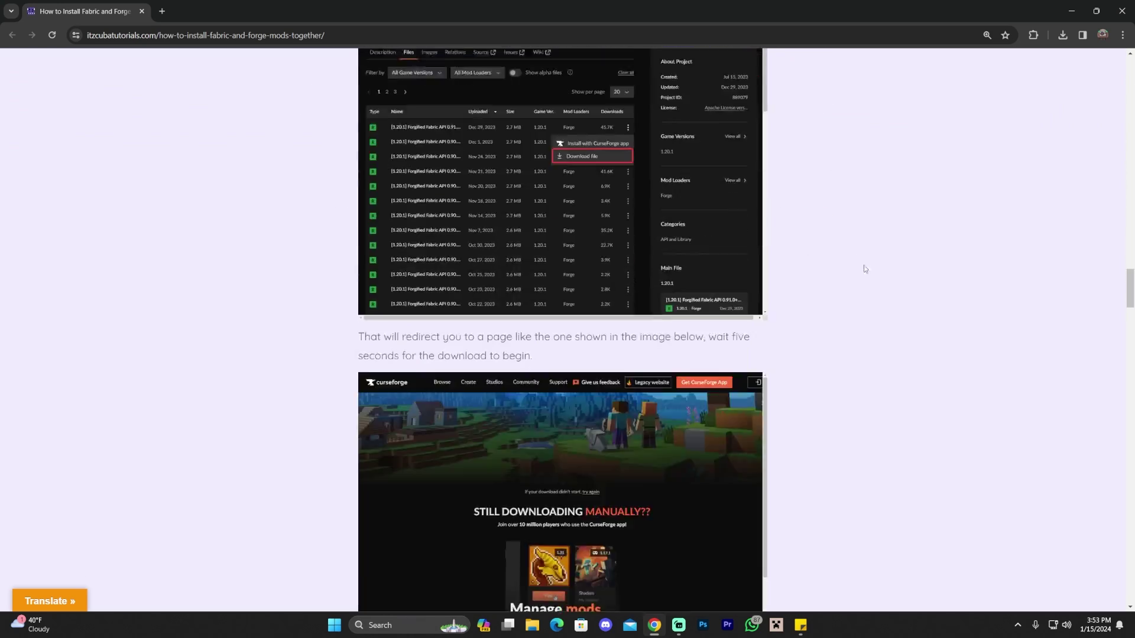
{"action": "scroll", "coordinate": [905, 299], "scroll_direction": "down", "scroll_amount": 20}
{"action": "scroll", "coordinate": [916, 317], "scroll_direction": "up", "scroll_amount": 19}
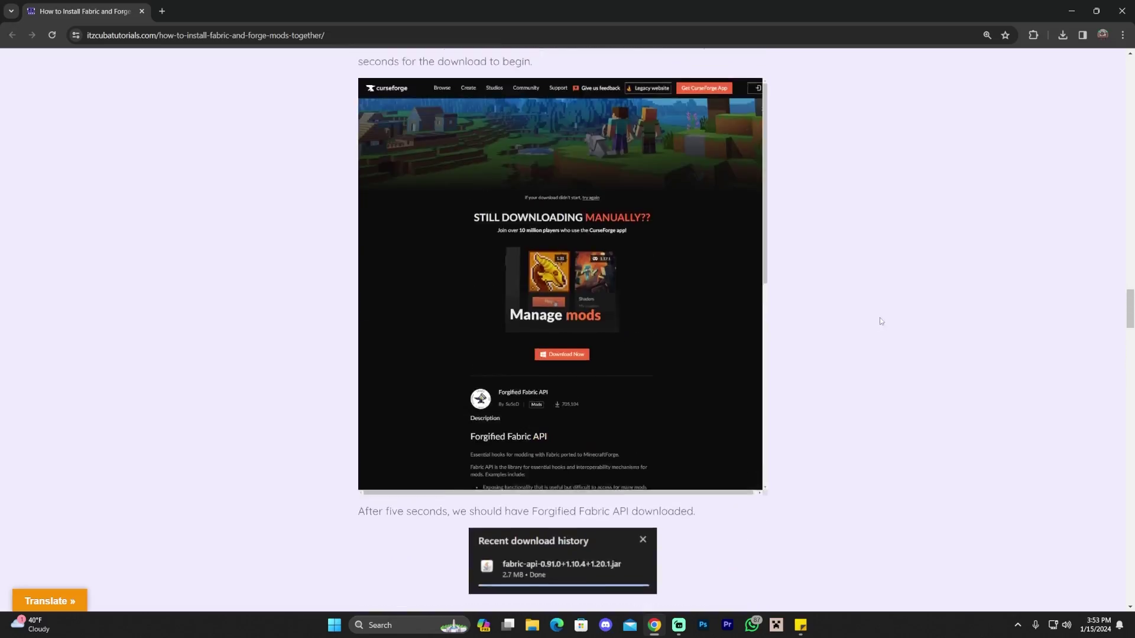
{"action": "scroll", "coordinate": [897, 310], "scroll_direction": "up", "scroll_amount": 20}
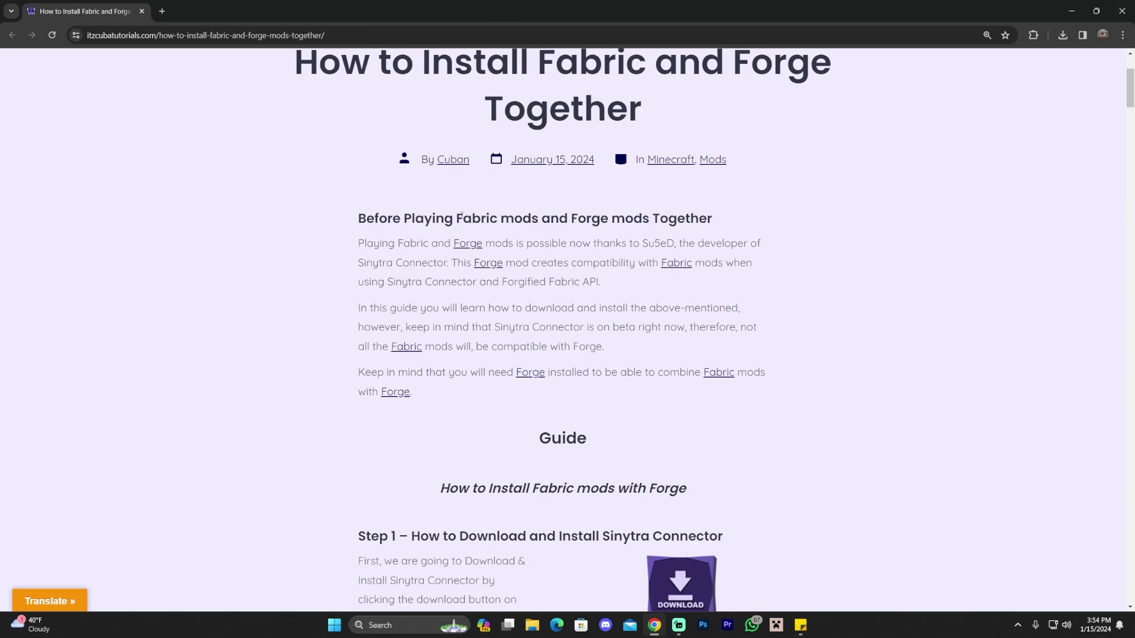
{"action": "left_click_drag", "start_coordinate": [461, 218], "coordinate": [481, 218]}
{"action": "left_click", "coordinate": [481, 218]}
{"action": "scroll", "coordinate": [711, 214], "scroll_direction": "down", "scroll_amount": 4}
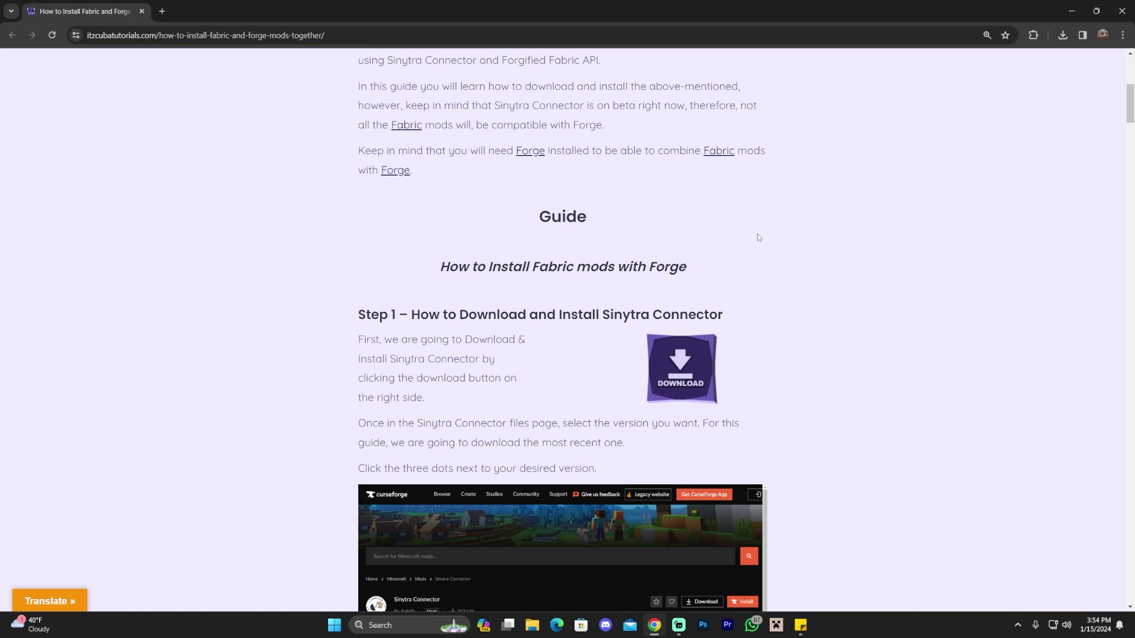
{"action": "left_click_drag", "start_coordinate": [601, 315], "coordinate": [731, 319]}
{"action": "left_click", "coordinate": [636, 313]}
{"action": "left_click_drag", "start_coordinate": [649, 314], "coordinate": [602, 315]}
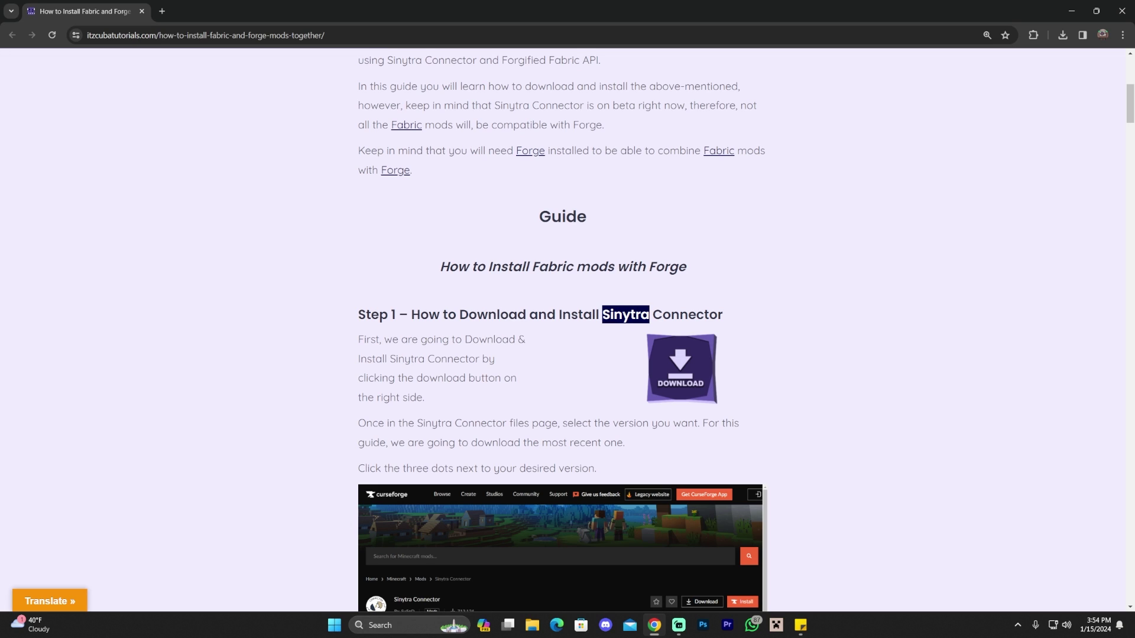
{"action": "left_click", "coordinate": [602, 314]}
{"action": "left_click_drag", "start_coordinate": [603, 315], "coordinate": [644, 314]}
{"action": "left_click", "coordinate": [644, 315]}
Step: Highlight 'Forgified Fabric API' in the Step 2 heading, then return to the Step 1 heading
{"action": "scroll", "coordinate": [701, 313], "scroll_direction": "down", "scroll_amount": 20}
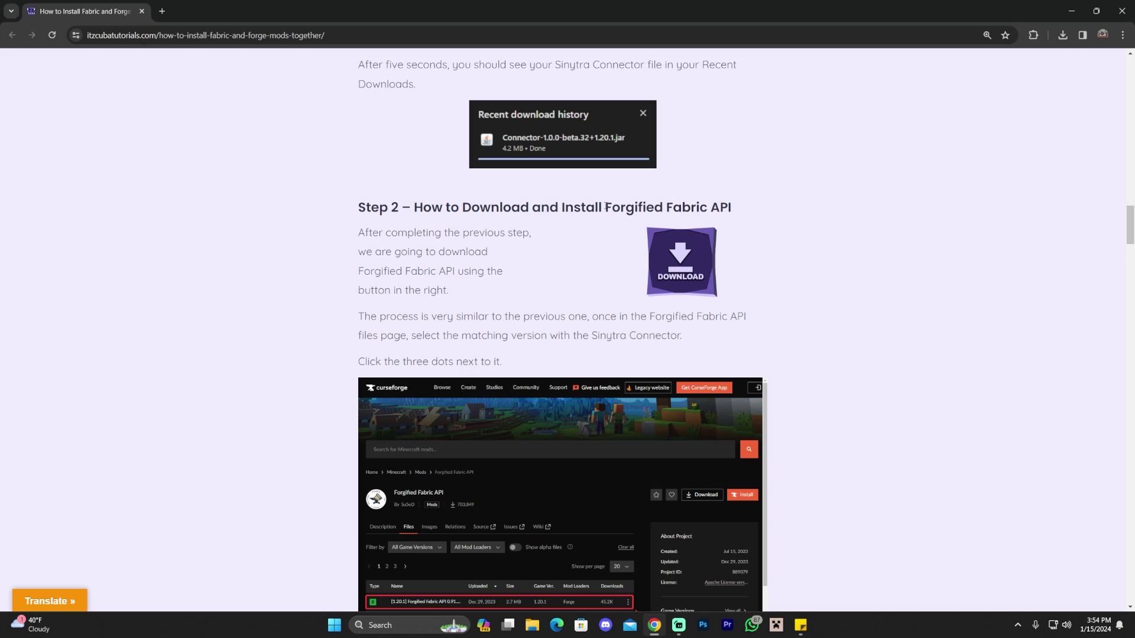
{"action": "left_click_drag", "start_coordinate": [606, 206], "coordinate": [665, 206]}
{"action": "left_click", "coordinate": [693, 205]}
{"action": "left_click_drag", "start_coordinate": [732, 207], "coordinate": [669, 208]}
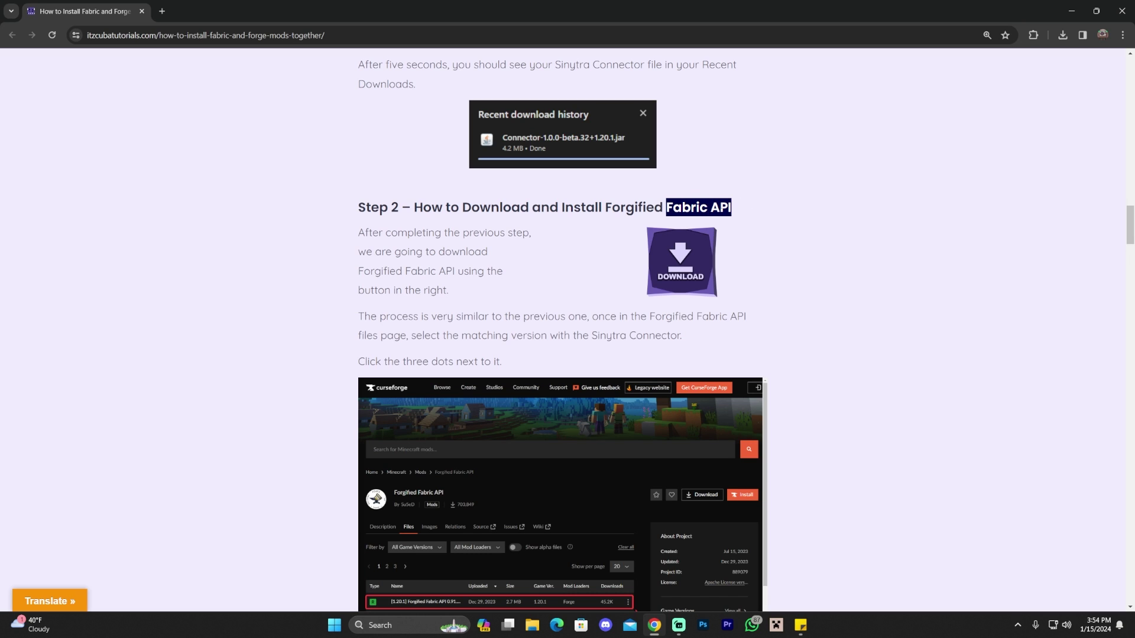
{"action": "left_click", "coordinate": [641, 209]}
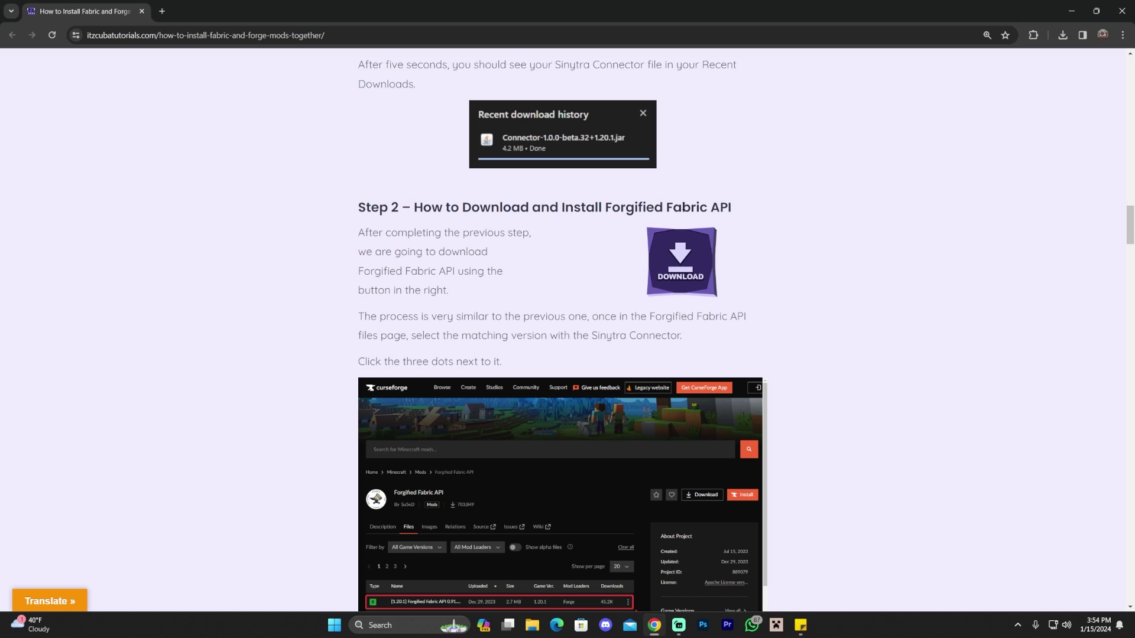
{"action": "scroll", "coordinate": [646, 371], "scroll_direction": "up", "scroll_amount": 15}
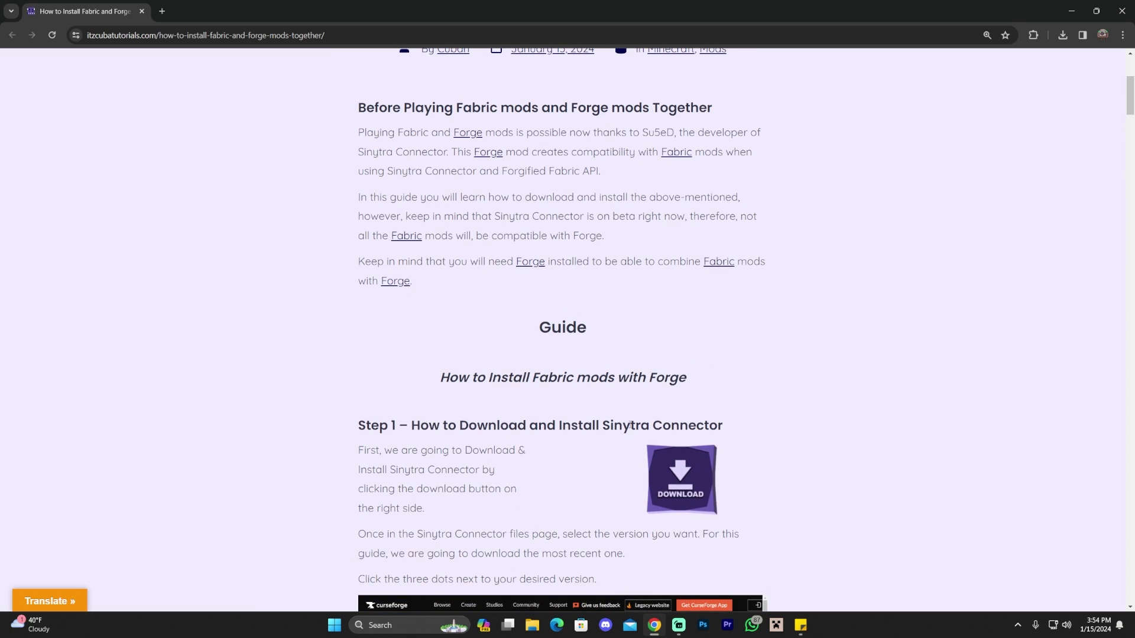
{"action": "scroll", "coordinate": [650, 415], "scroll_direction": "down", "scroll_amount": 2}
{"action": "scroll", "coordinate": [726, 308], "scroll_direction": "down", "scroll_amount": 1}
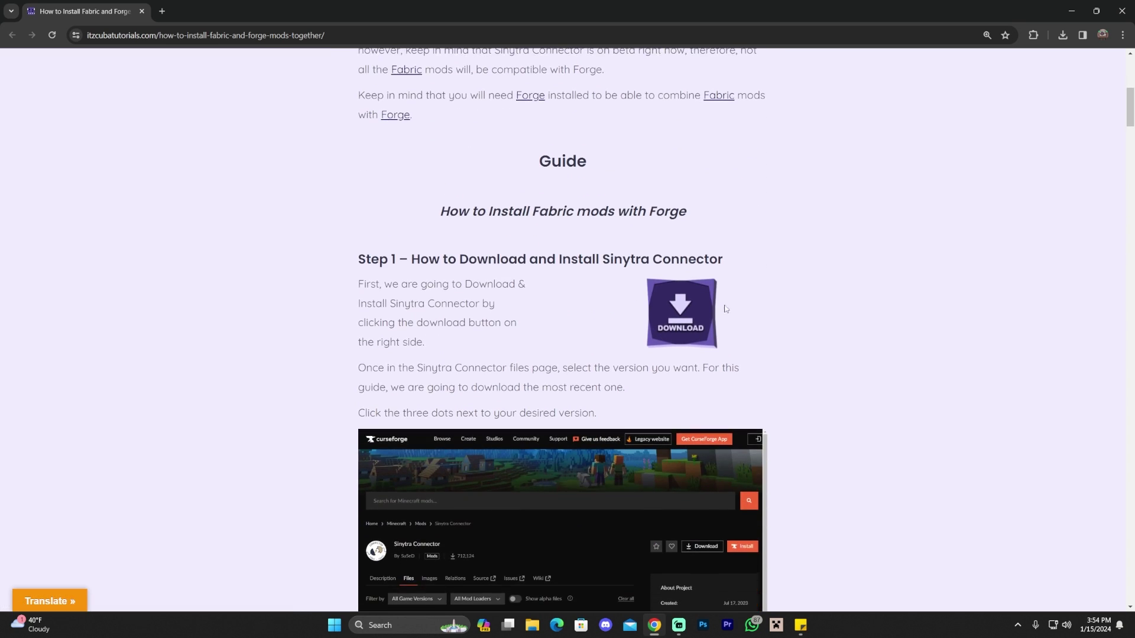
{"action": "left_click_drag", "start_coordinate": [612, 259], "coordinate": [697, 259]}
{"action": "left_click", "coordinate": [696, 259]}
{"action": "scroll", "coordinate": [486, 251], "scroll_direction": "up", "scroll_amount": 6}
{"action": "scroll", "coordinate": [486, 250], "scroll_direction": "down", "scroll_amount": 7}
{"action": "left_click_drag", "start_coordinate": [358, 204], "coordinate": [721, 204]}
Step: Download the newest Connector file, 1.0.0-beta.32+1.20.1, from CurseForge into Downloads
{"action": "left_click", "coordinate": [721, 204]}
{"action": "left_click", "coordinate": [681, 263]}
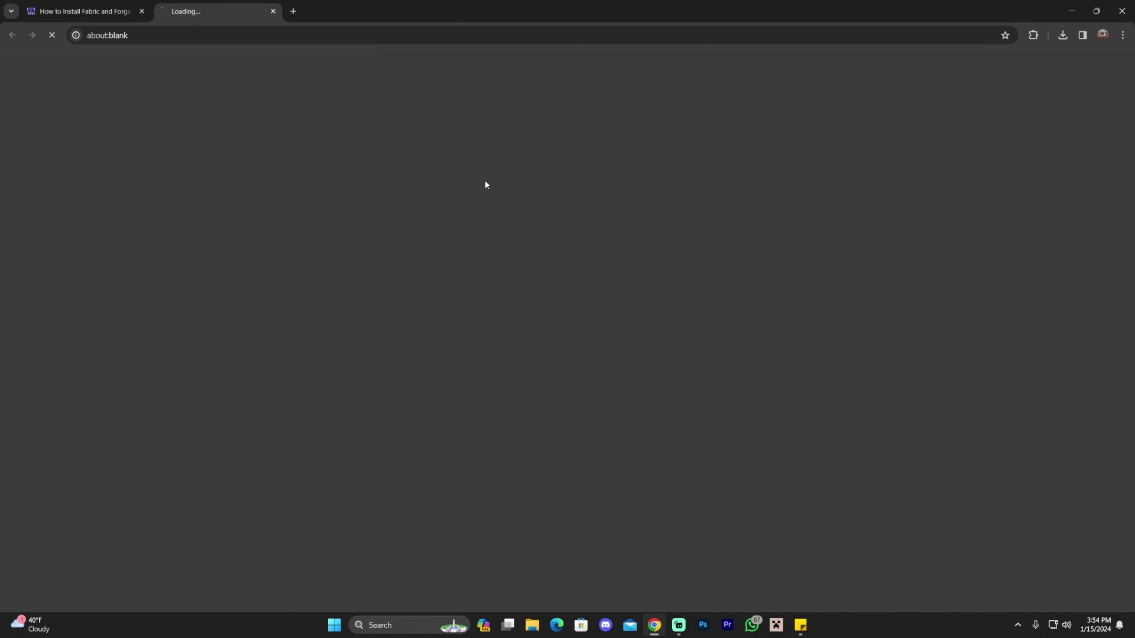
{"action": "scroll", "coordinate": [370, 188], "scroll_direction": "down", "scroll_amount": 3}
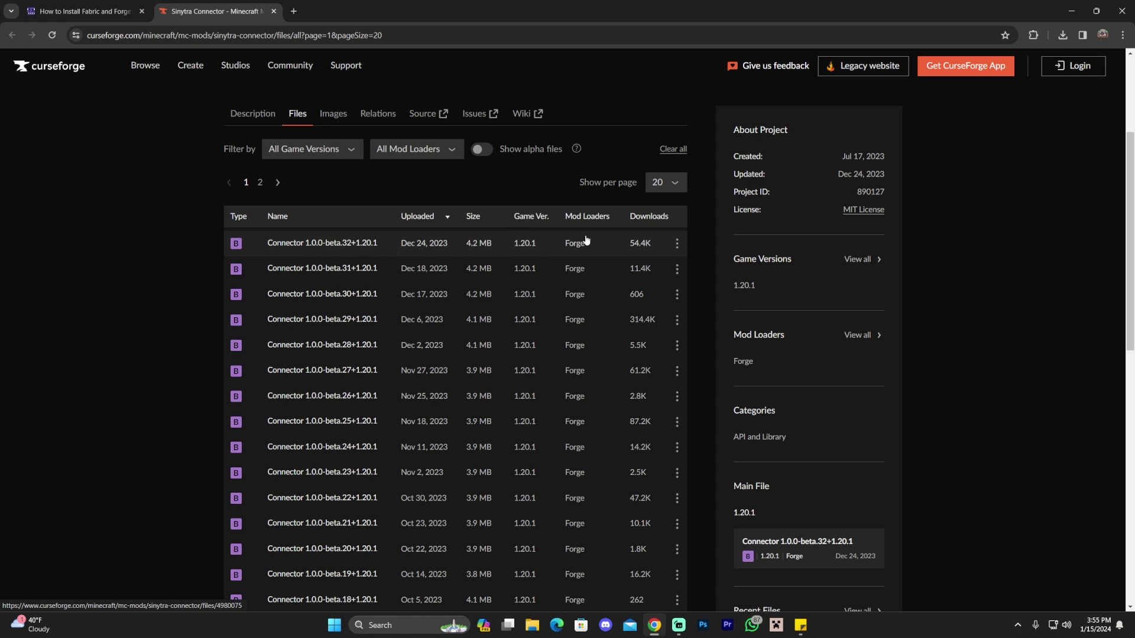
{"action": "left_click", "coordinate": [677, 243]}
{"action": "left_click", "coordinate": [711, 297]}
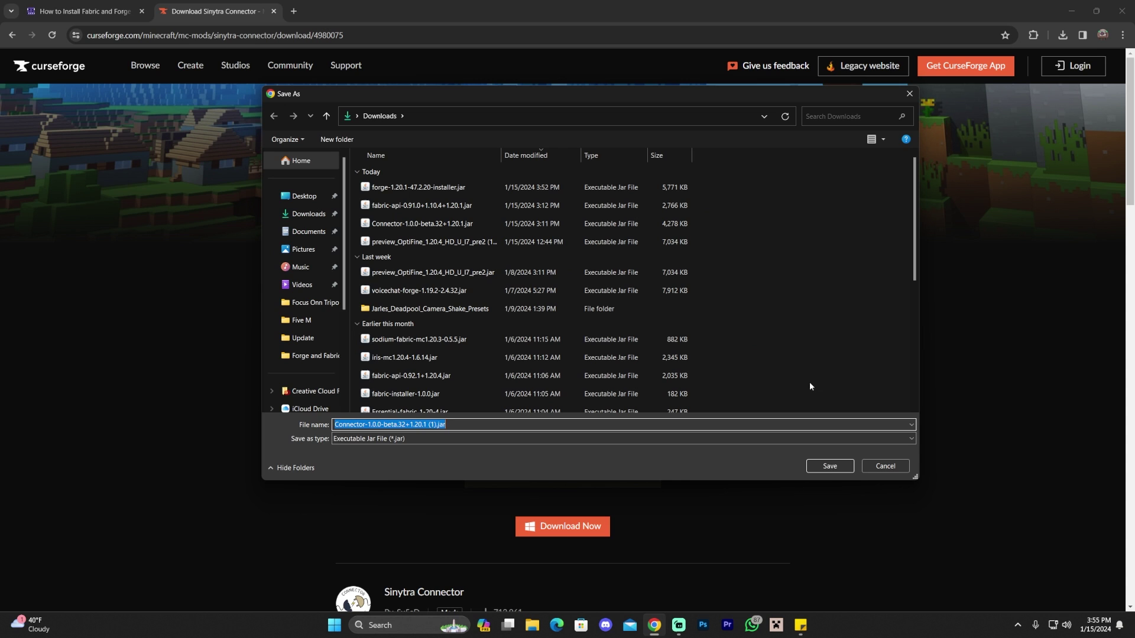
{"action": "key", "text": "Return"}
Step: Drag Connector-1.0.0-beta.32+1.20.1 (1).jar onto the desktop and maximize Chrome again
{"action": "key", "text": "super+Down"}
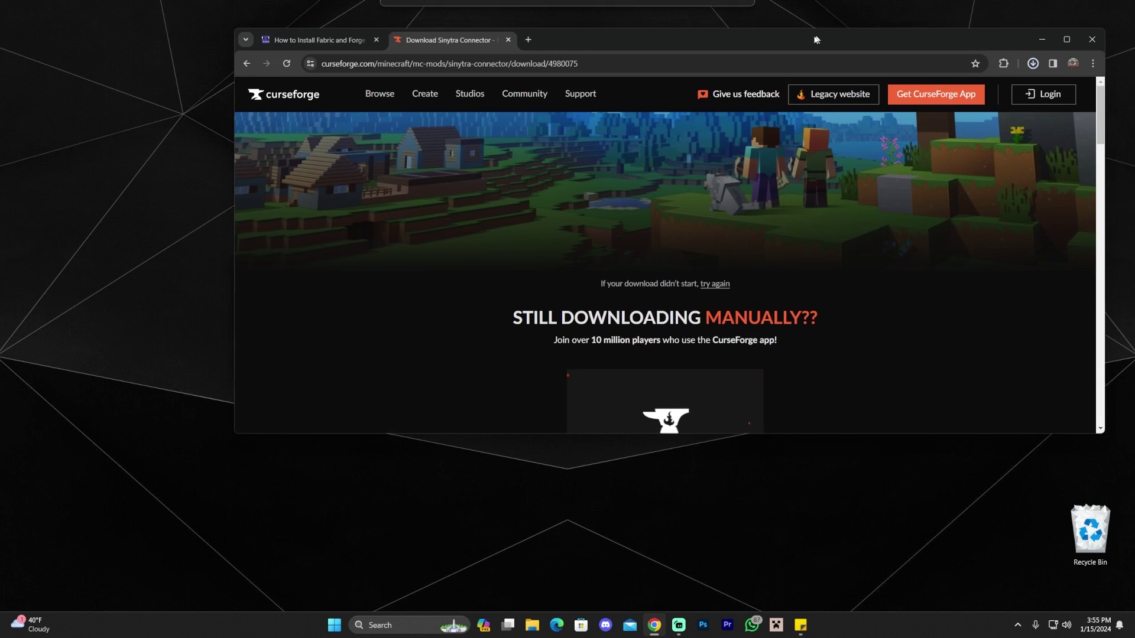
{"action": "left_click_drag", "start_coordinate": [1122, 237], "coordinate": [844, 236]}
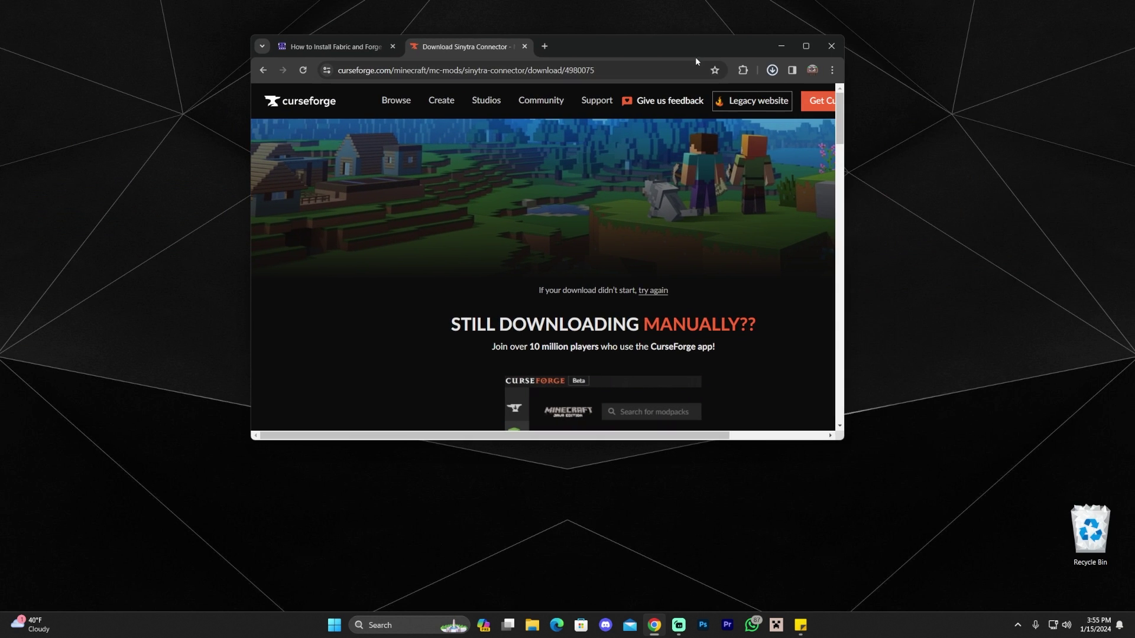
{"action": "left_click_drag", "start_coordinate": [693, 46], "coordinate": [885, 78]}
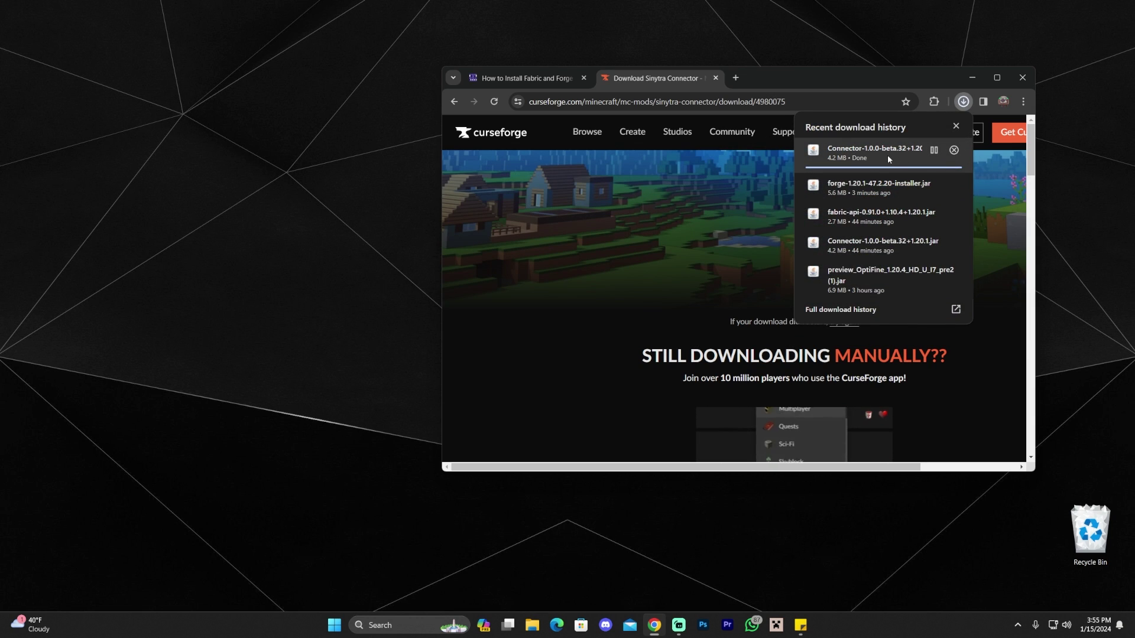
{"action": "left_click_drag", "start_coordinate": [888, 155], "coordinate": [88, 200]}
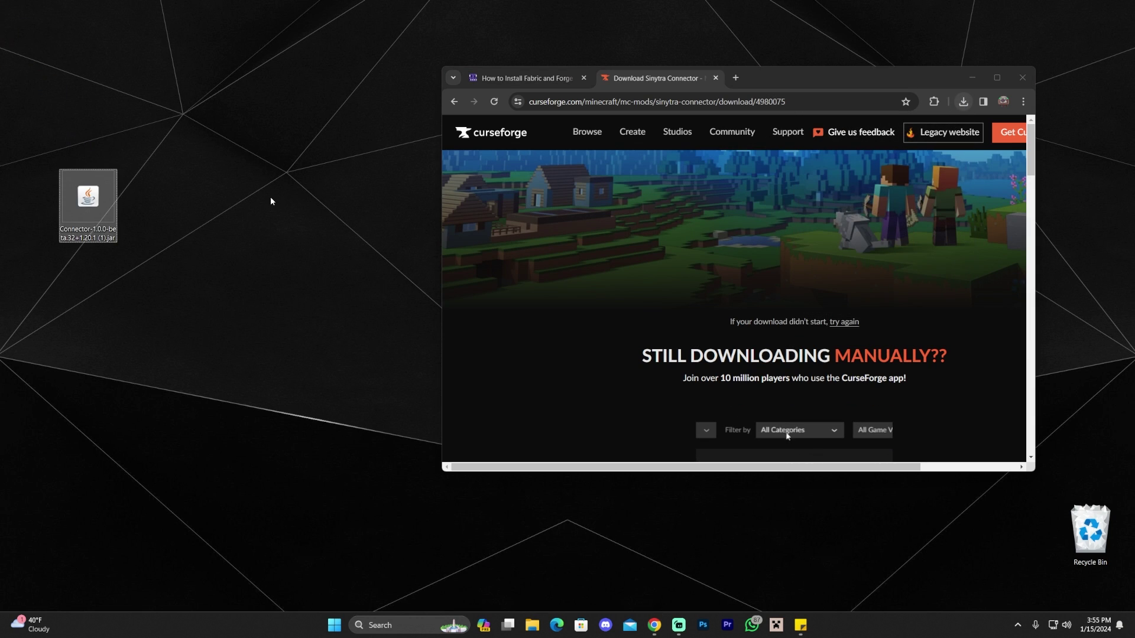
{"action": "double_click", "coordinate": [842, 77]}
Step: Check the Connector description's required Forgified Fabric API page, then go back
{"action": "mouse_move", "coordinate": [300, 94]}
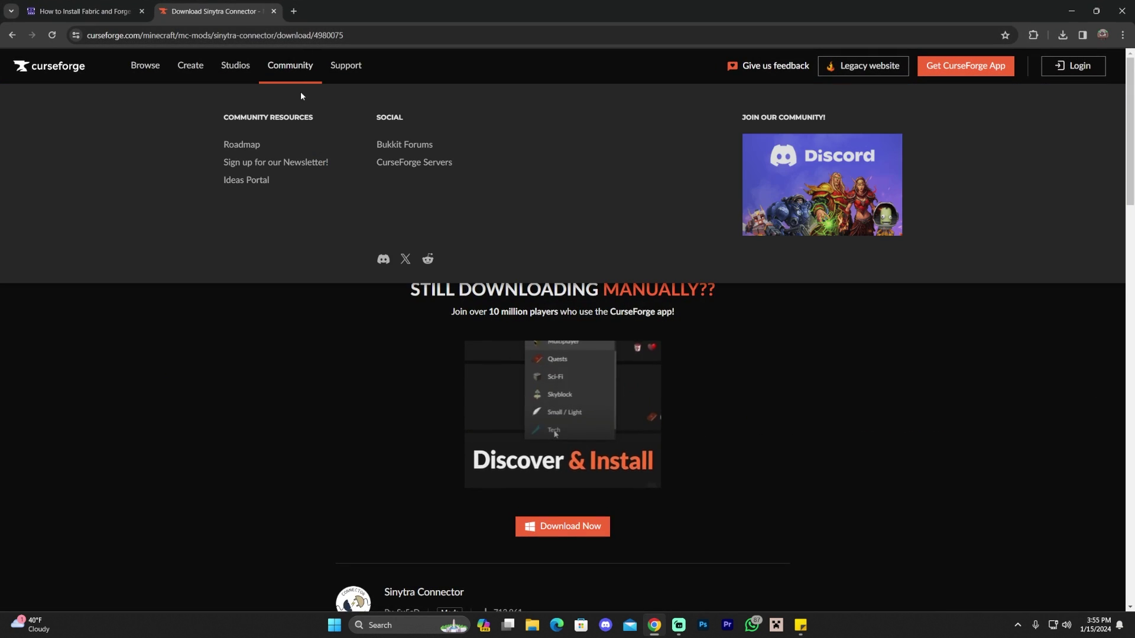
{"action": "left_click", "coordinate": [11, 35]}
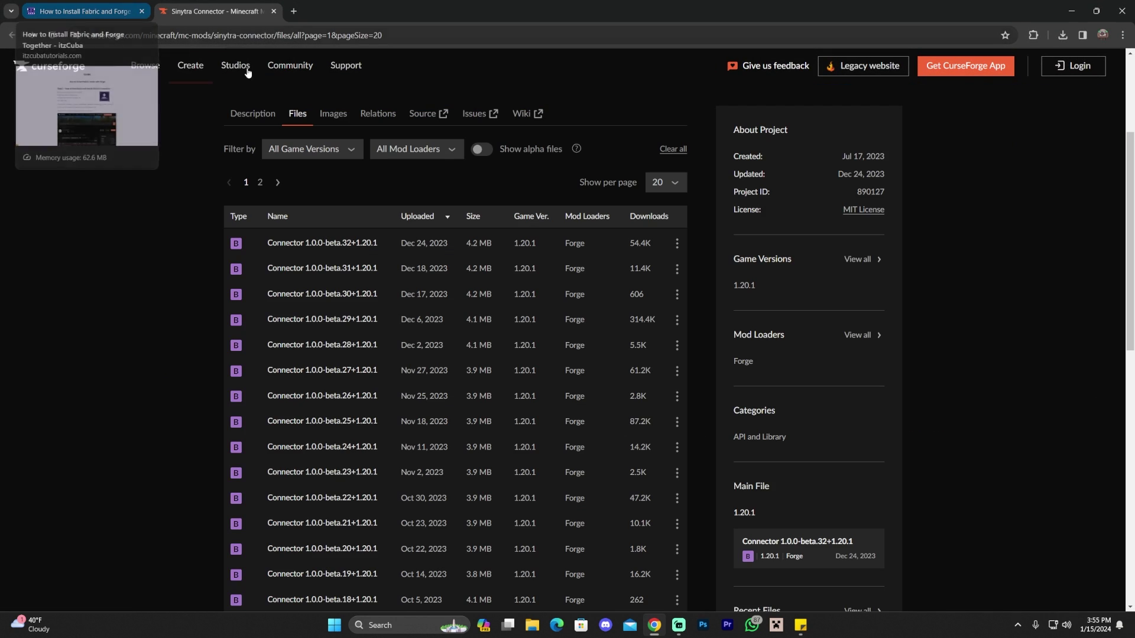
{"action": "left_click", "coordinate": [252, 113]}
{"action": "scroll", "coordinate": [225, 237], "scroll_direction": "up", "scroll_amount": 3}
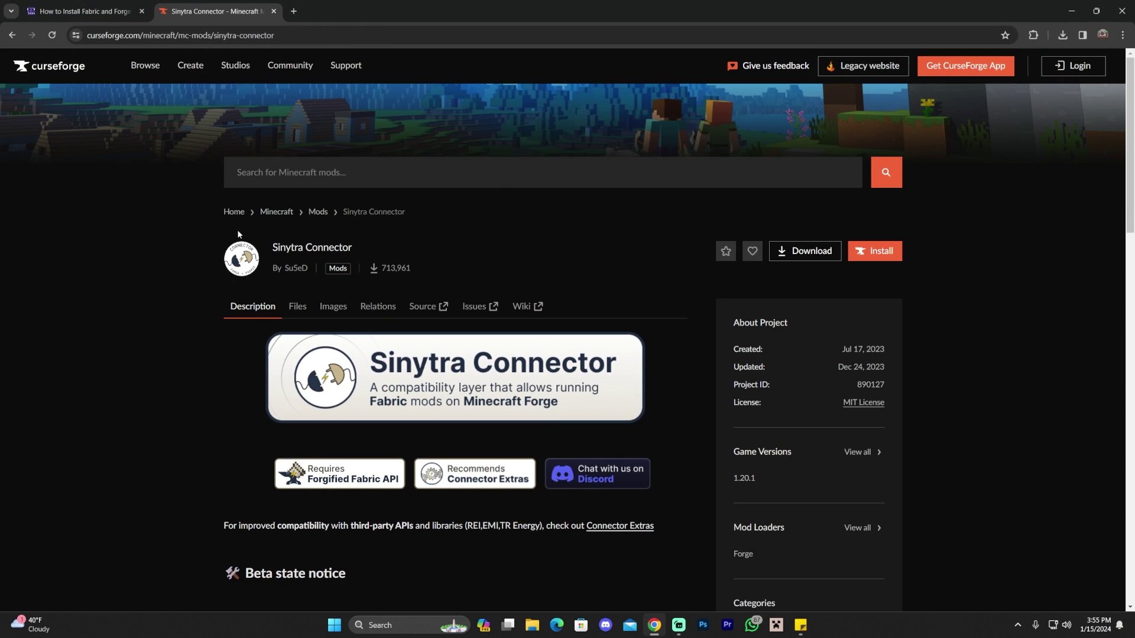
{"action": "scroll", "coordinate": [355, 476], "scroll_direction": "down", "scroll_amount": 1}
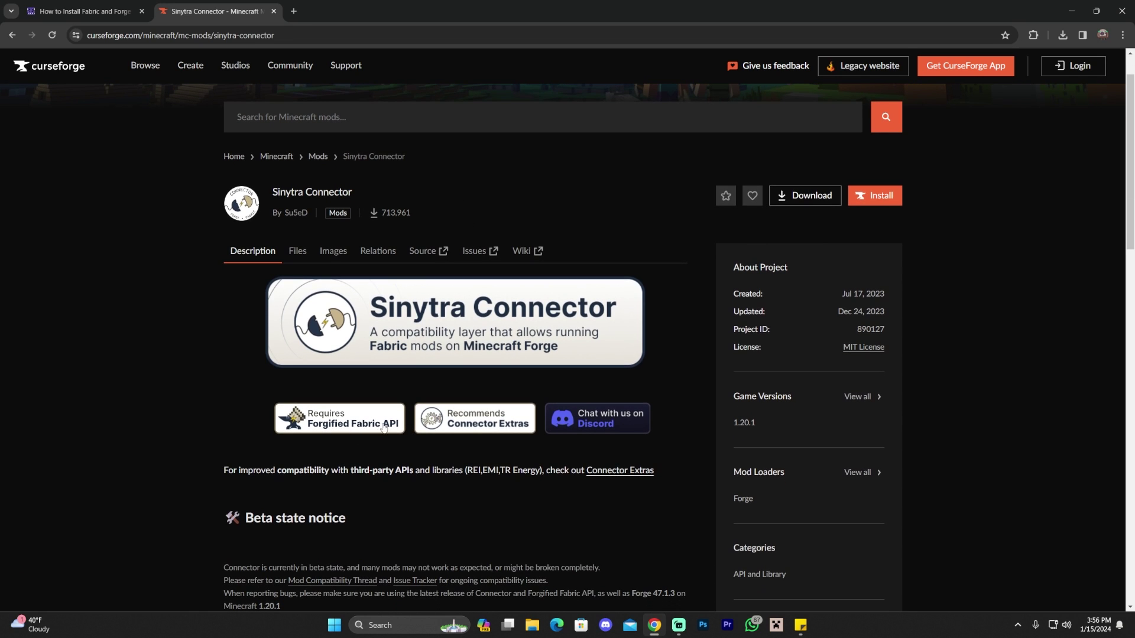
{"action": "scroll", "coordinate": [260, 272], "scroll_direction": "up", "scroll_amount": 1}
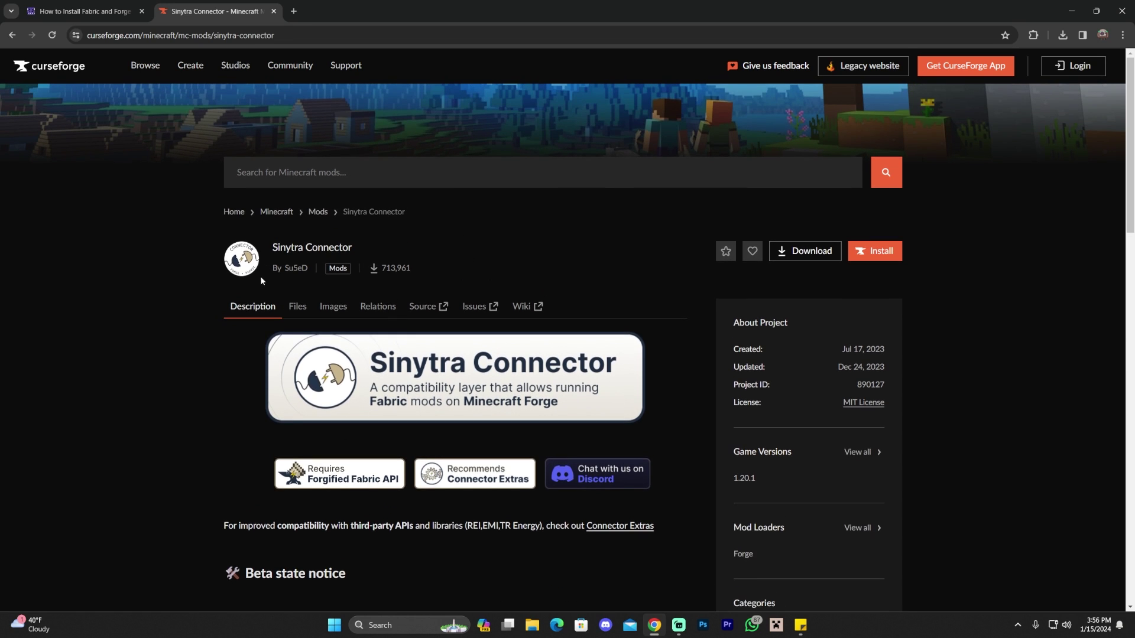
{"action": "left_click", "coordinate": [327, 480]}
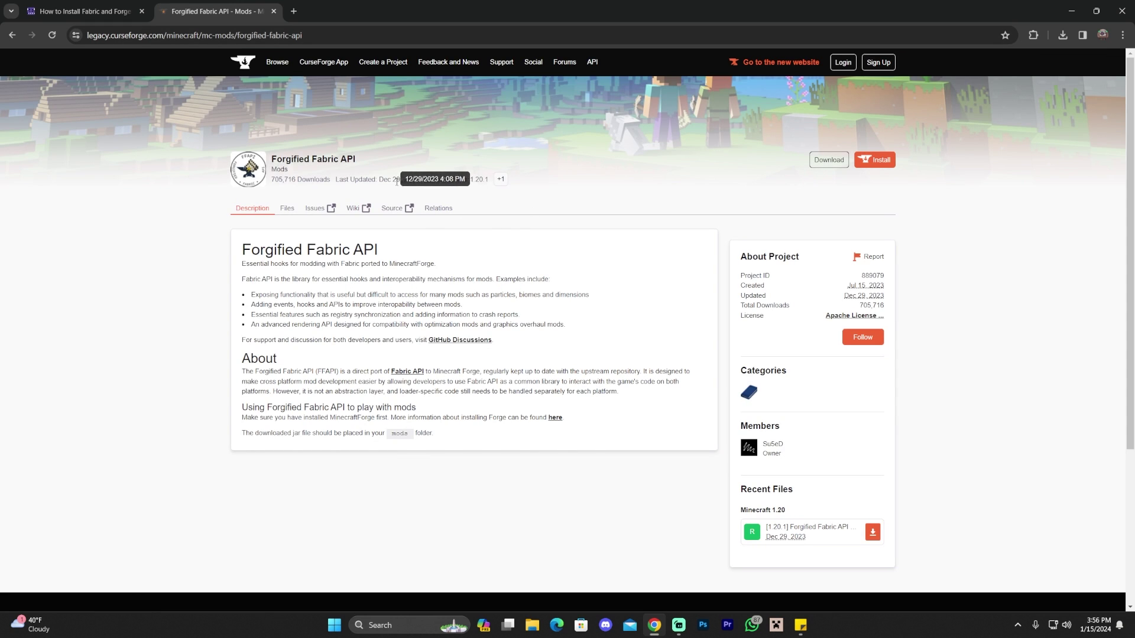
{"action": "left_click", "coordinate": [14, 36]}
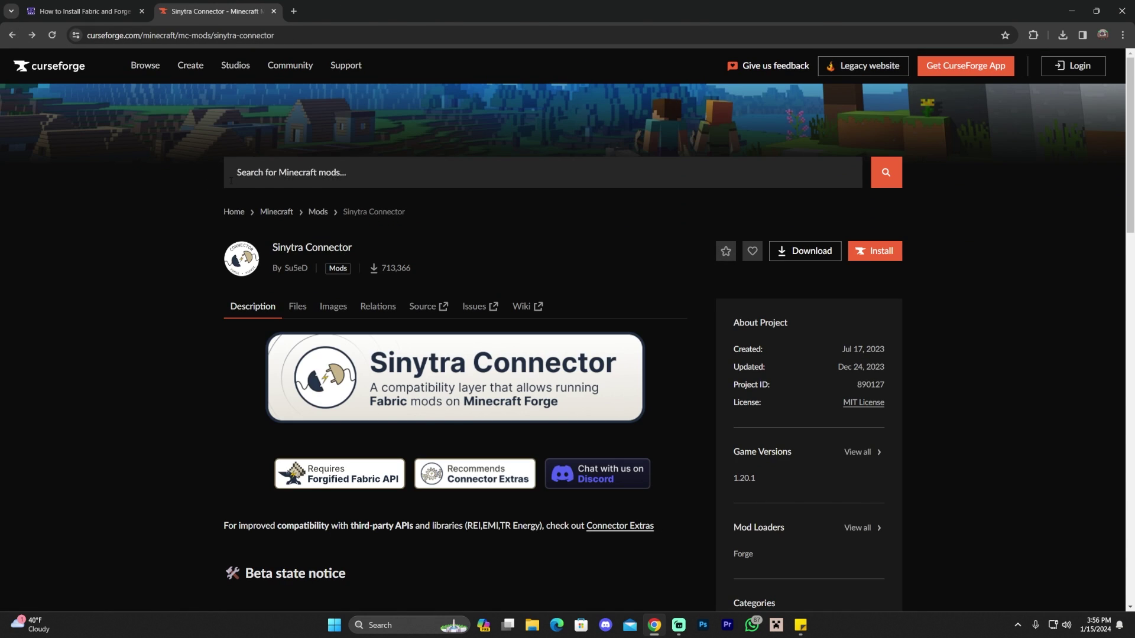
Step: Switch to the guide and scroll to its Step 2 Forgified Fabric API heading
{"action": "left_click", "coordinate": [107, 17]}
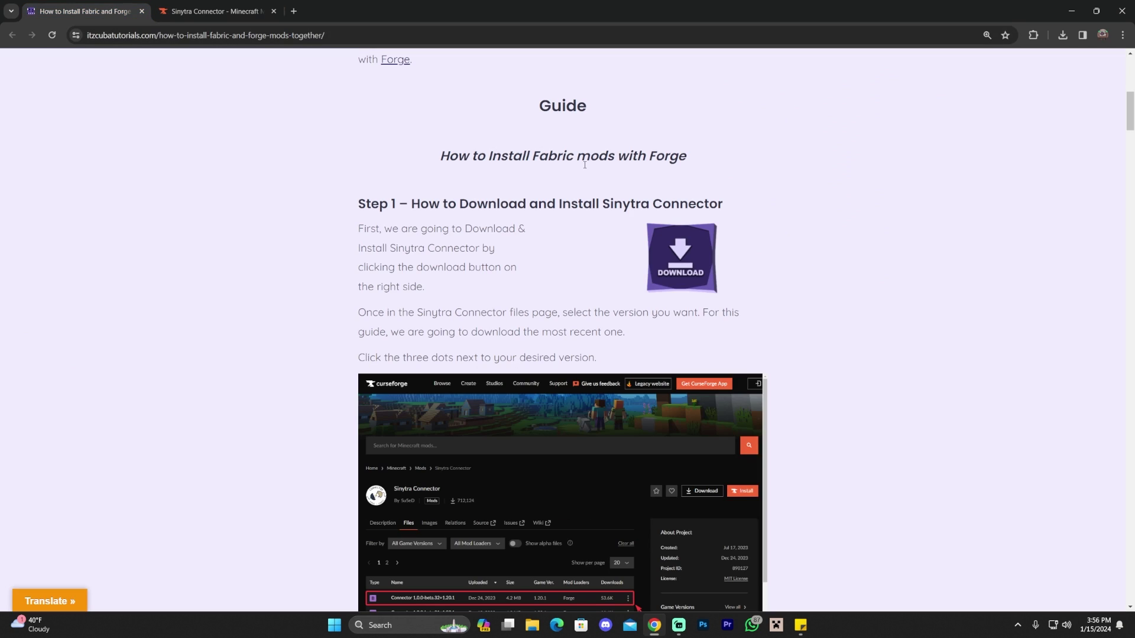
{"action": "scroll", "coordinate": [733, 161], "scroll_direction": "up", "scroll_amount": 5}
{"action": "scroll", "coordinate": [739, 263], "scroll_direction": "down", "scroll_amount": 3}
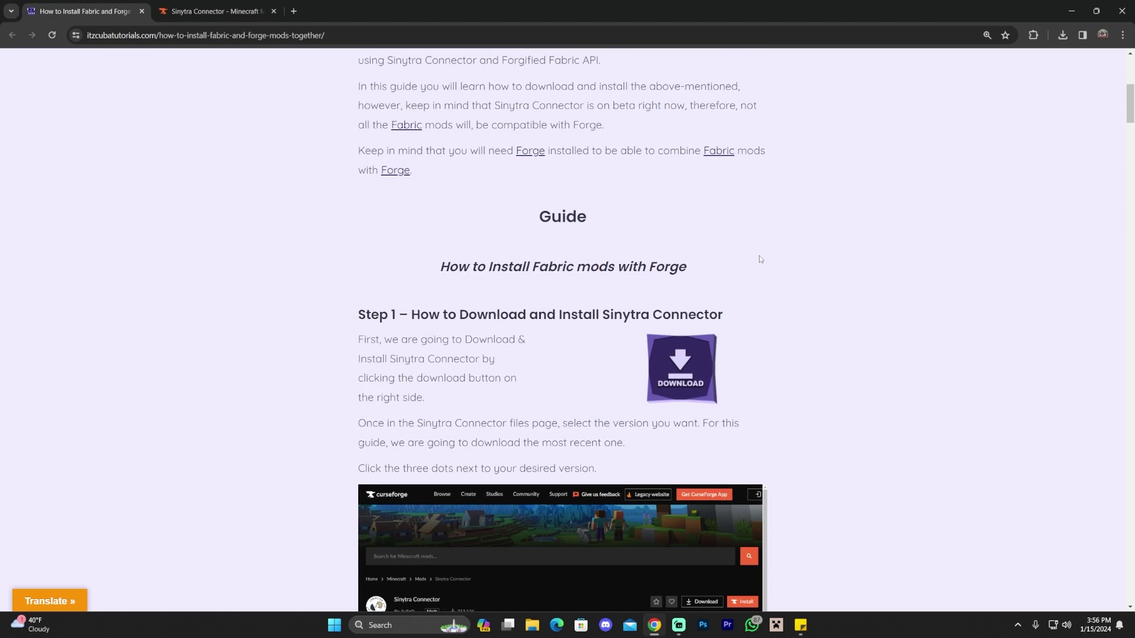
{"action": "scroll", "coordinate": [769, 239], "scroll_direction": "down", "scroll_amount": 20}
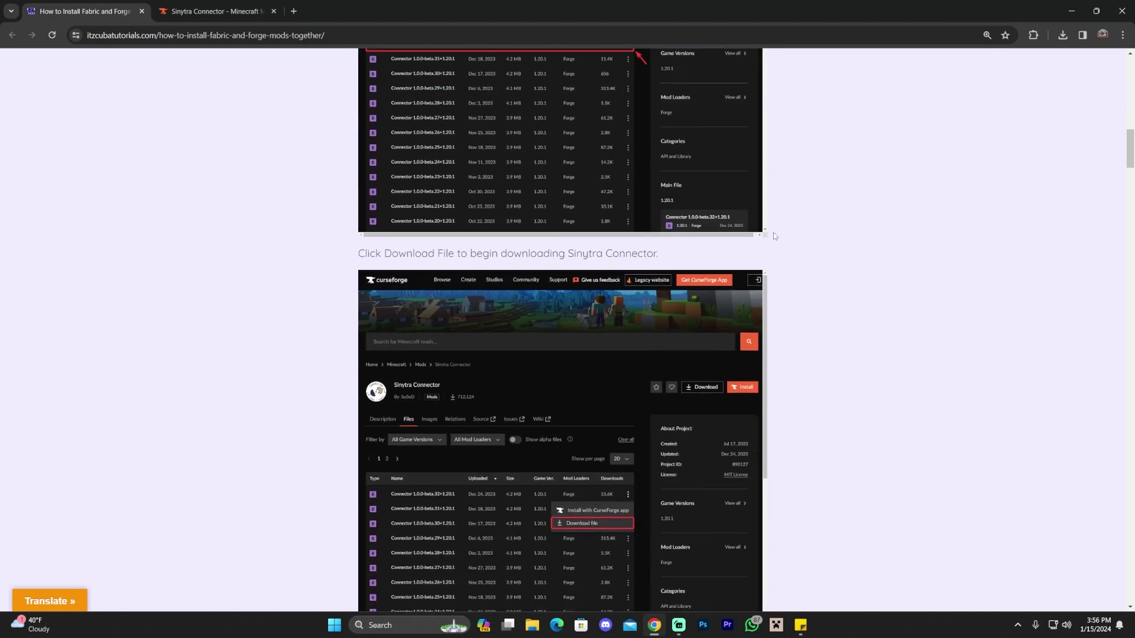
{"action": "scroll", "coordinate": [775, 242], "scroll_direction": "down", "scroll_amount": 8}
{"action": "triple_click", "coordinate": [744, 217]}
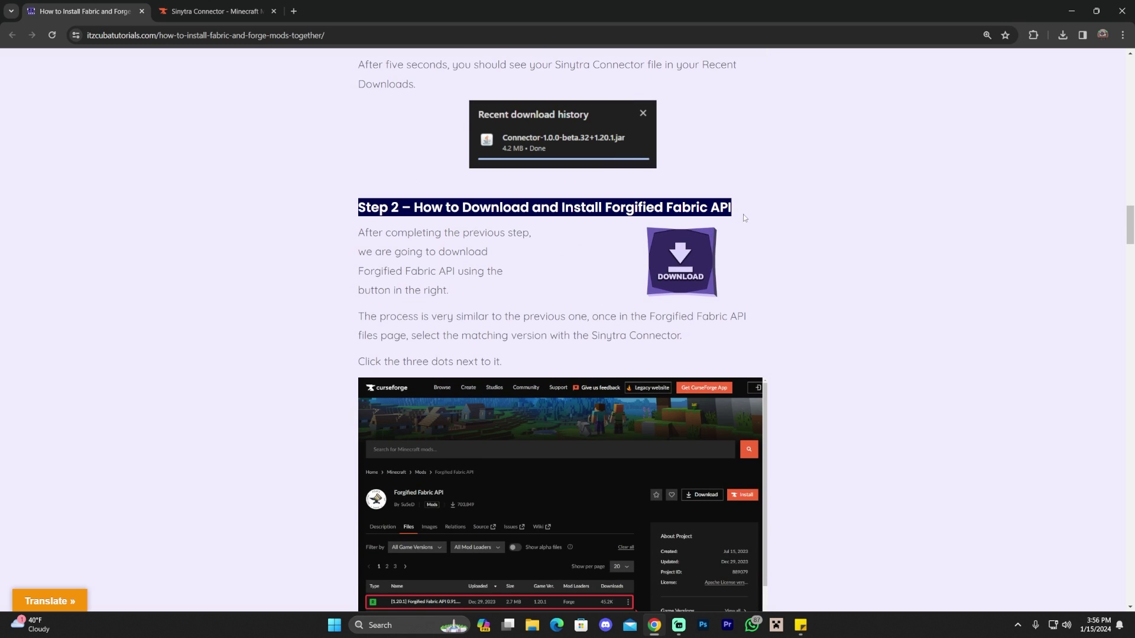
Step: Open the Forgified Fabric API files page and close the extra Sinytra Connector tab
{"action": "left_click", "coordinate": [688, 267]}
{"action": "scroll", "coordinate": [439, 230], "scroll_direction": "down", "scroll_amount": 4}
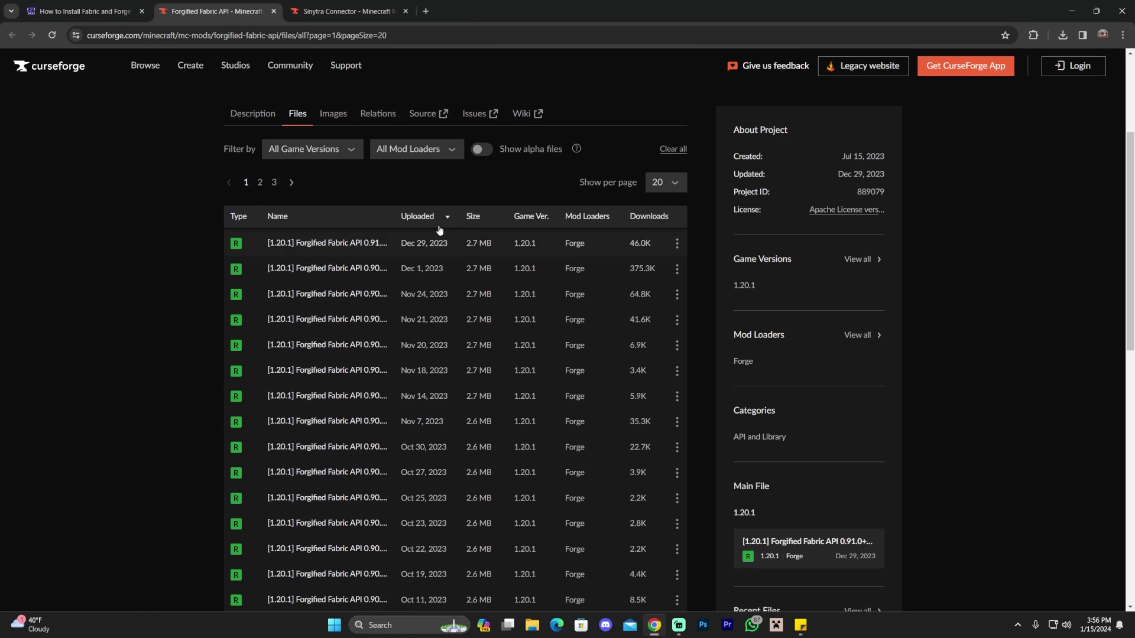
{"action": "scroll", "coordinate": [501, 183], "scroll_direction": "down", "scroll_amount": 5}
{"action": "scroll", "coordinate": [520, 248], "scroll_direction": "up", "scroll_amount": 8}
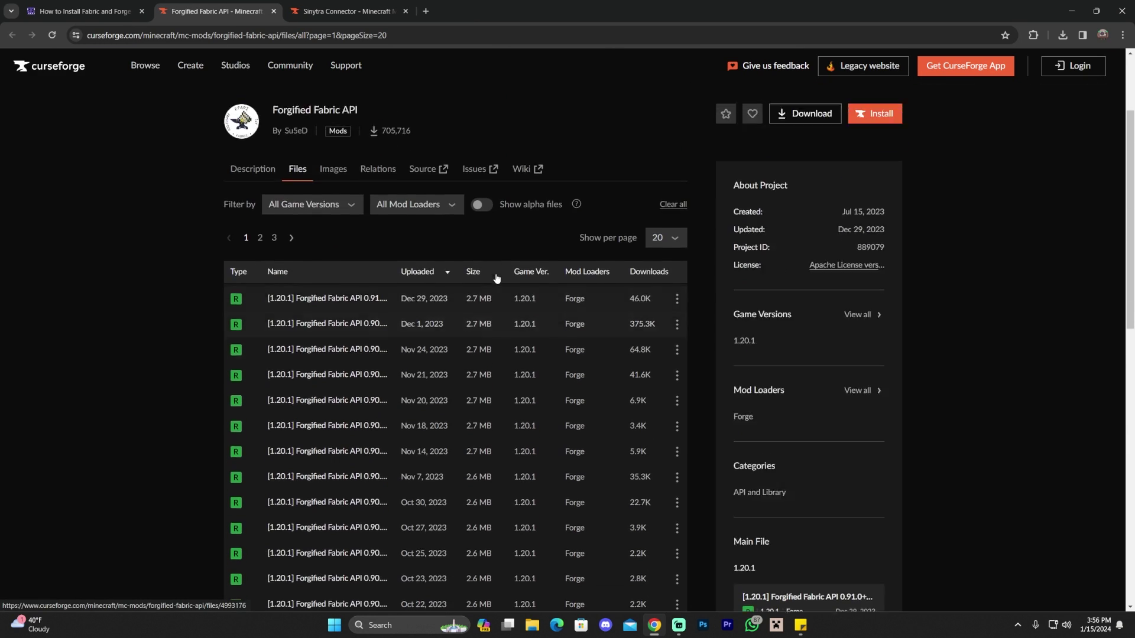
{"action": "scroll", "coordinate": [523, 268], "scroll_direction": "down", "scroll_amount": 3}
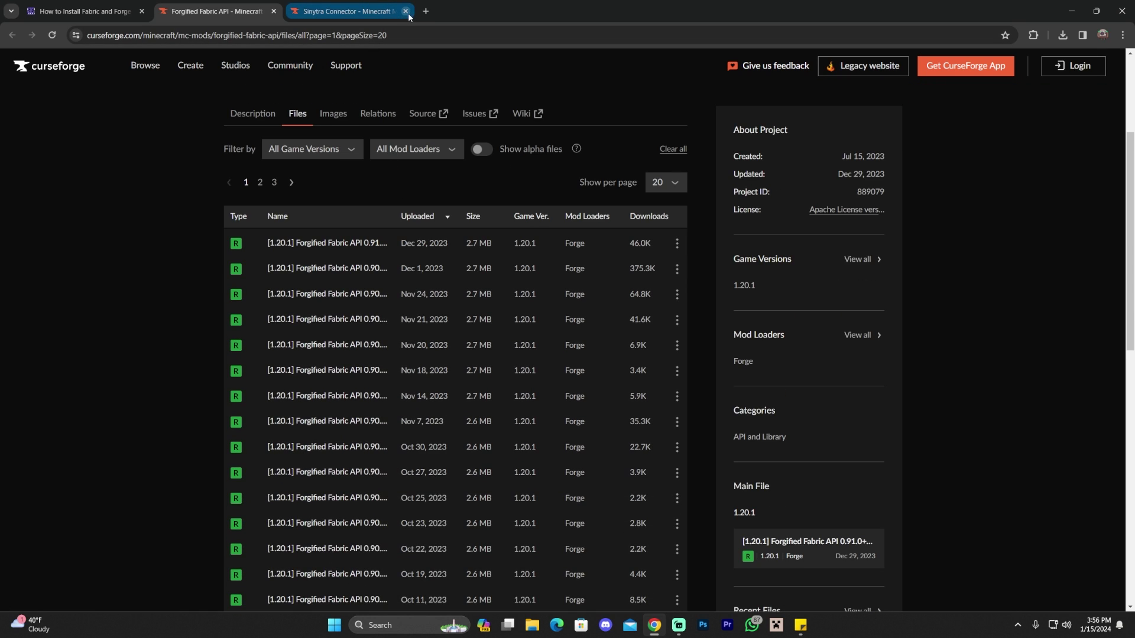
{"action": "left_click", "coordinate": [406, 10]}
{"action": "scroll", "coordinate": [367, 222], "scroll_direction": "up", "scroll_amount": 1}
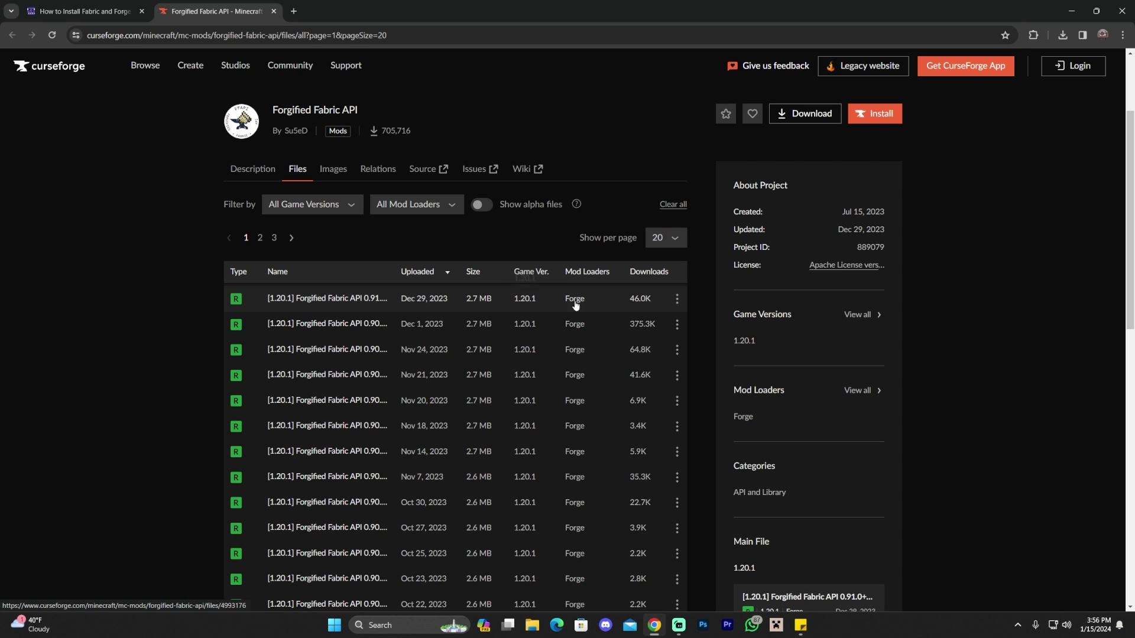
Step: Save the newest 1.20.1 file, fabric-api-0.91.0+1.10.4+1.20.1 (1).jar, and restore Chrome
{"action": "left_click", "coordinate": [677, 299]}
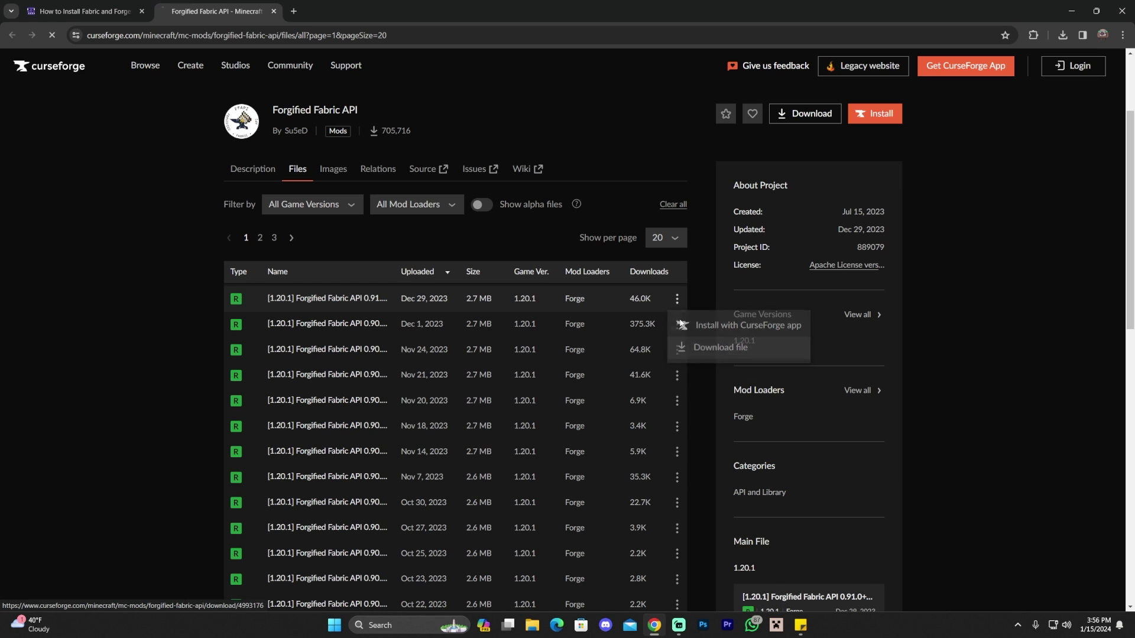
{"action": "left_click", "coordinate": [689, 349]}
{"action": "left_click", "coordinate": [830, 463]}
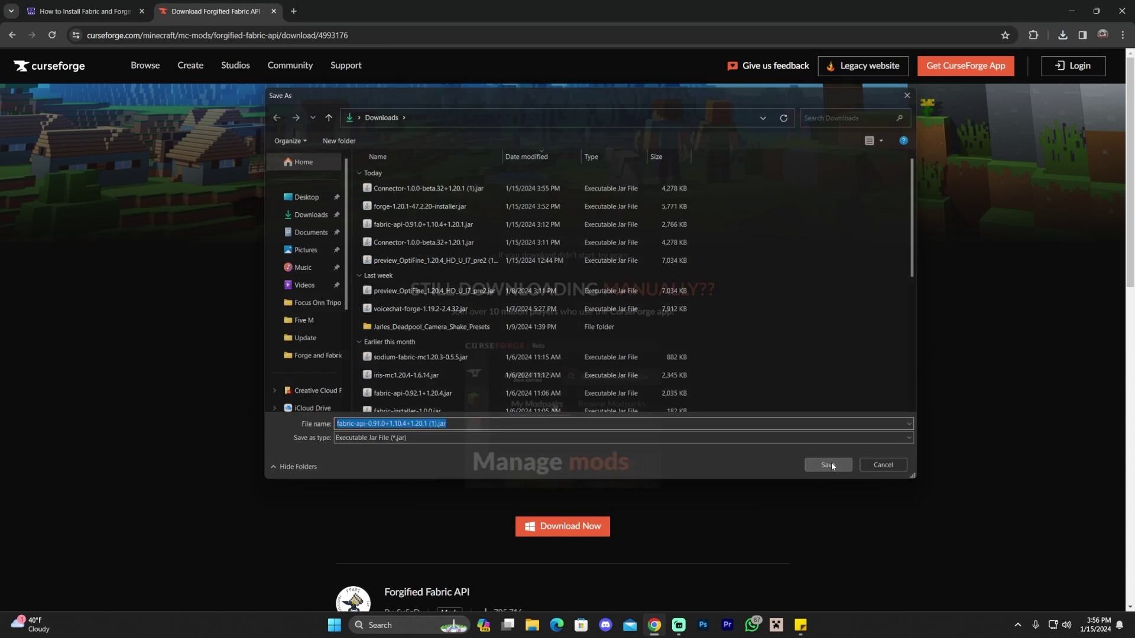
{"action": "double_click", "coordinate": [691, 4]}
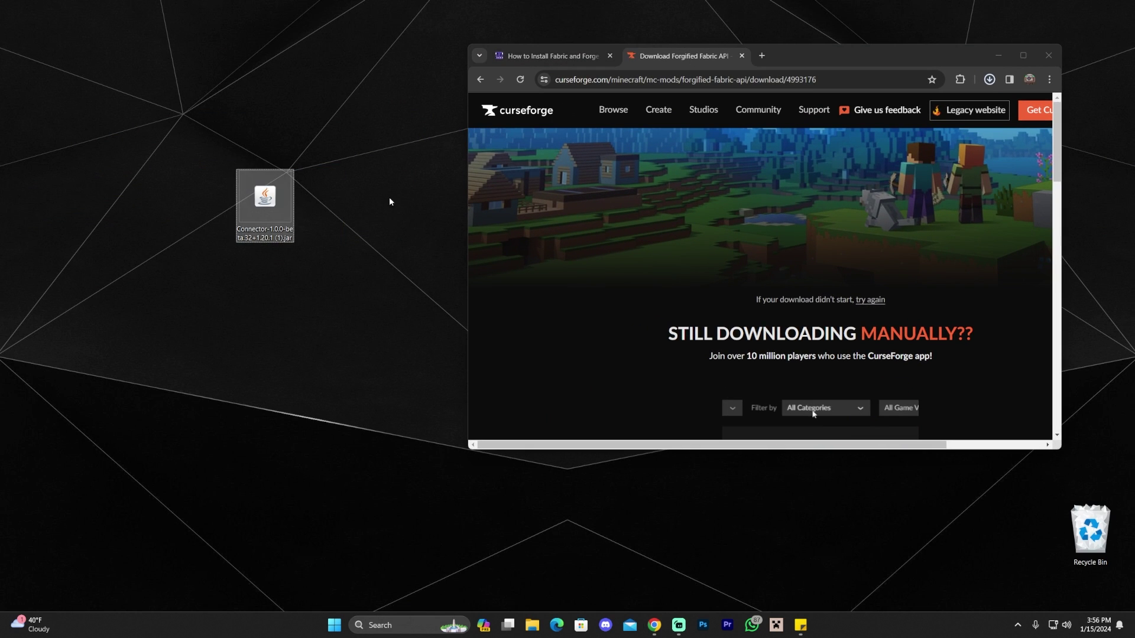